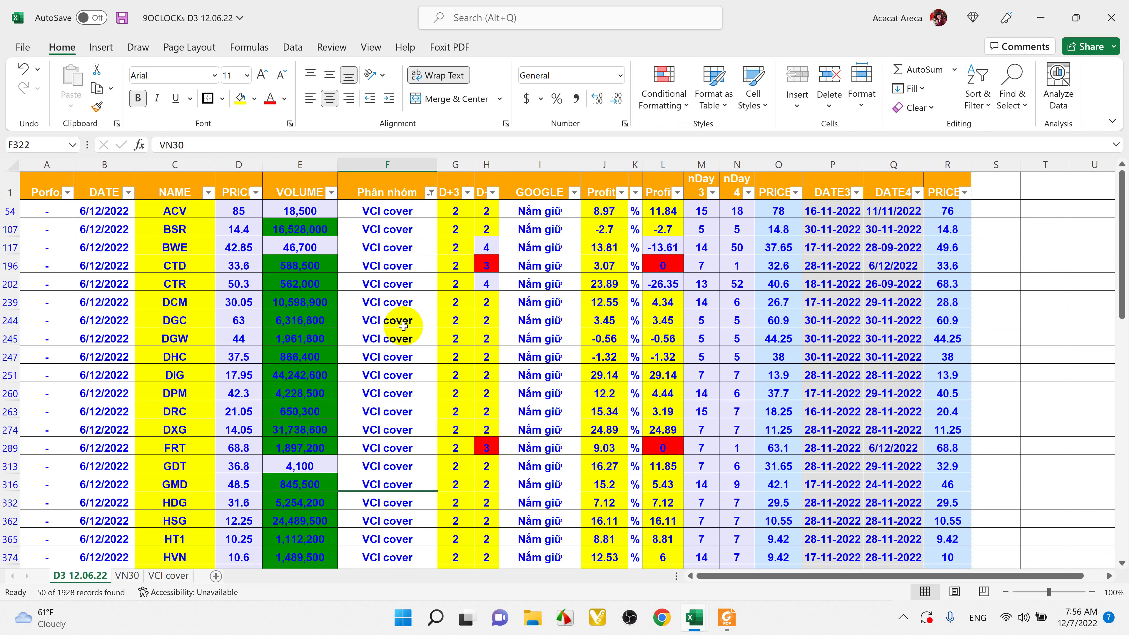
Step: Look through the stocks filtered to the VCI cover group, from the first rows down to the last ones
left_click(418, 378)
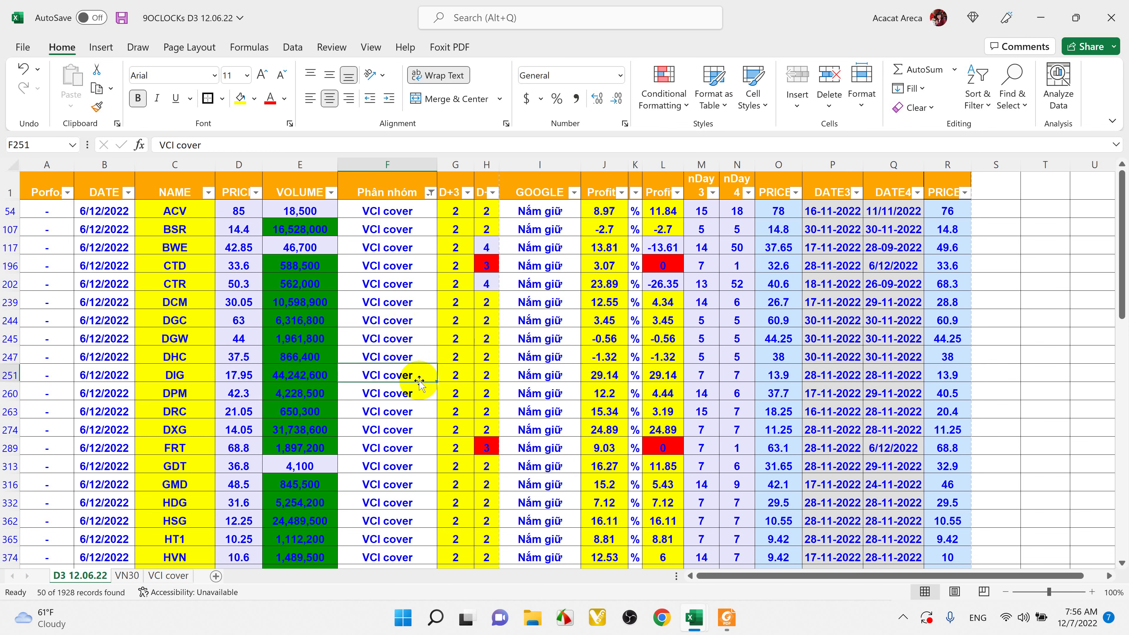
scroll(409, 392, "down", 2)
scroll(409, 393, "down", 5)
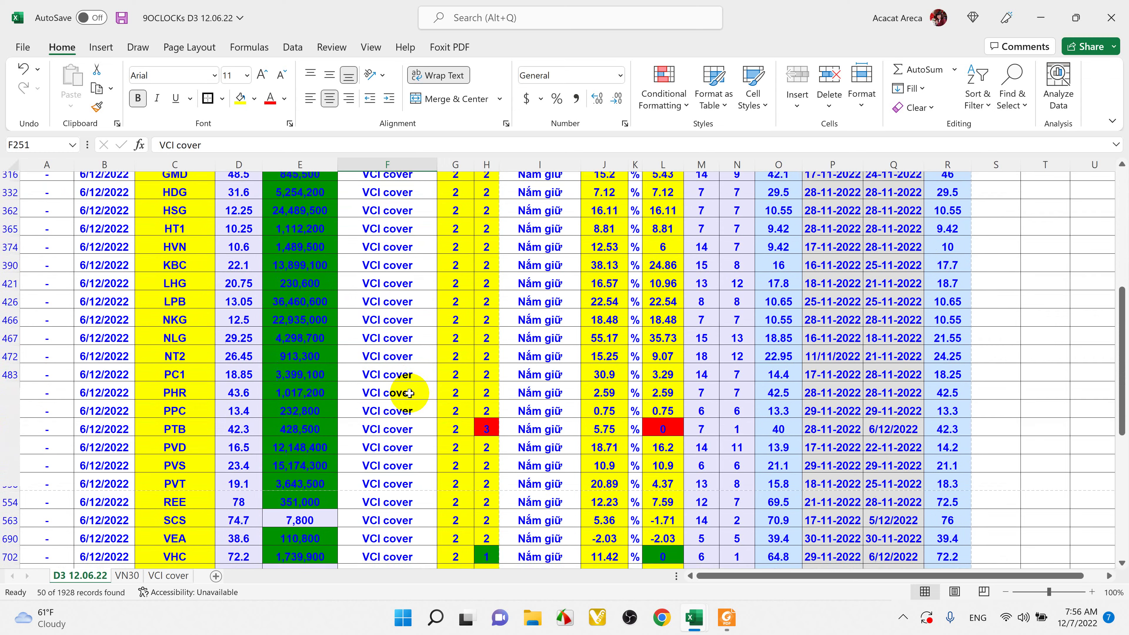
scroll(409, 392, "down", 2)
scroll(409, 393, "down", 3)
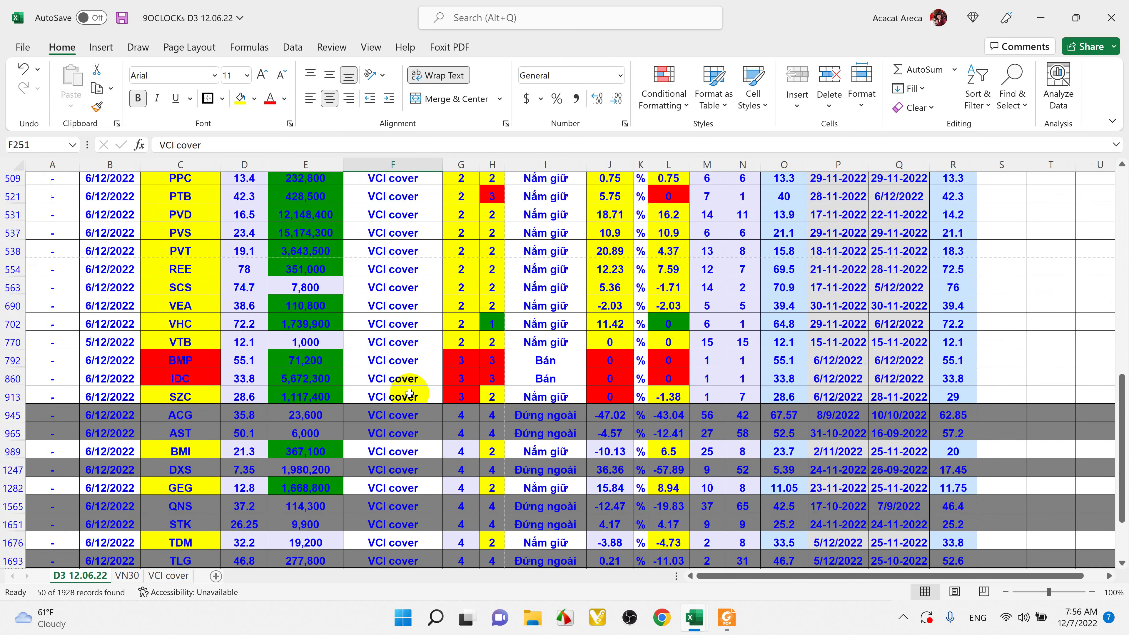
scroll(409, 393, "up", 8)
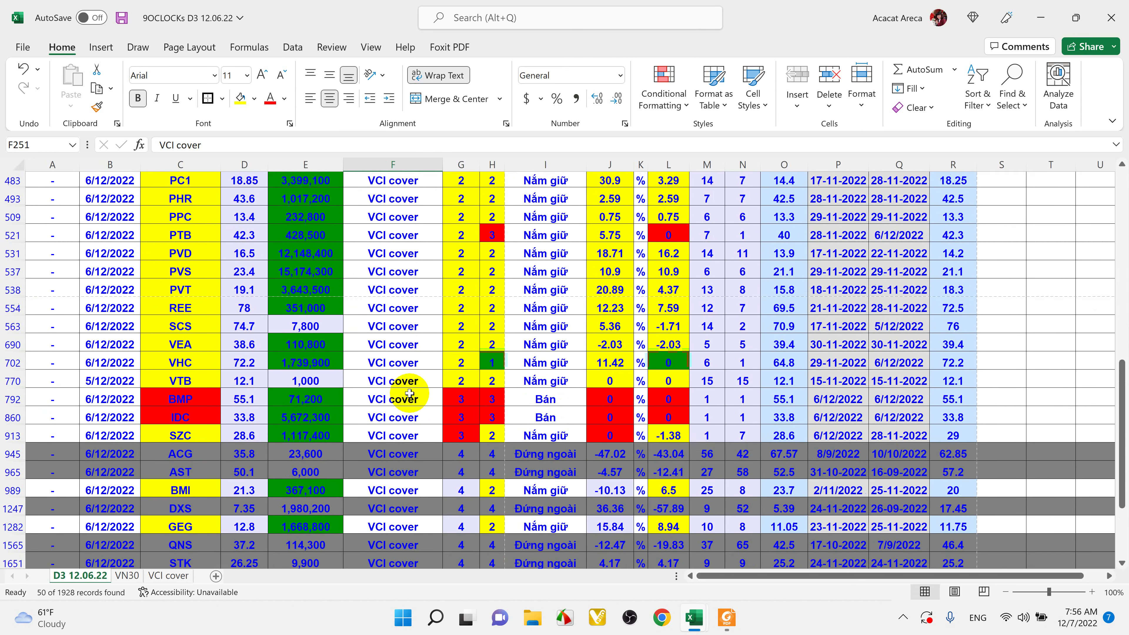
scroll(409, 392, "up", 4)
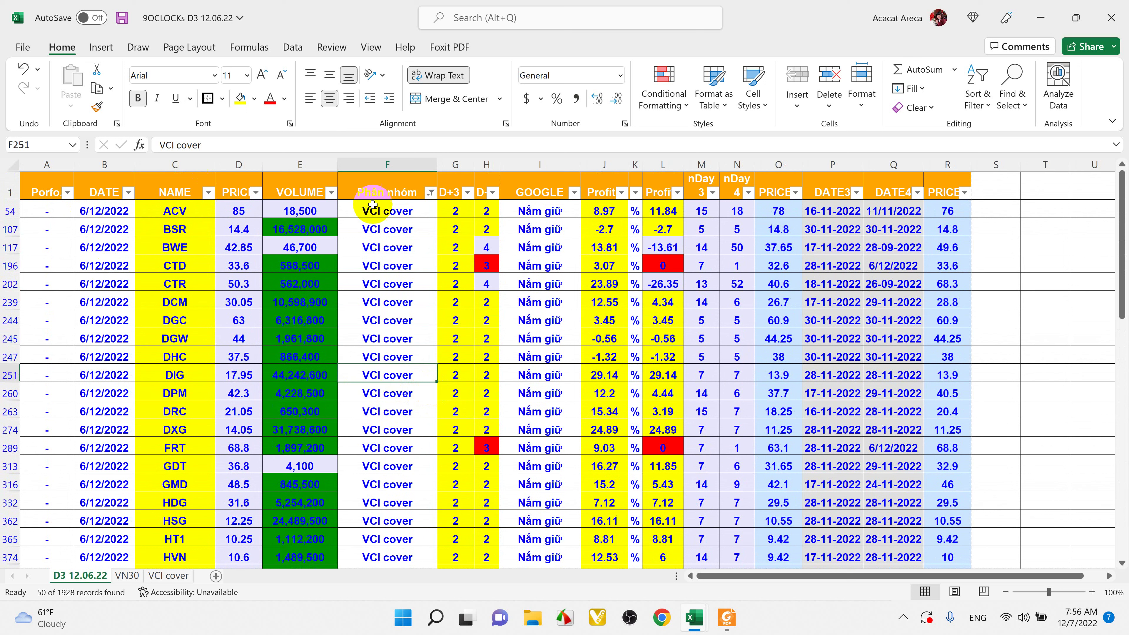
Step: Change the Phân nhóm filter to show only the VN30 group instead of VCI cover
left_click(430, 192)
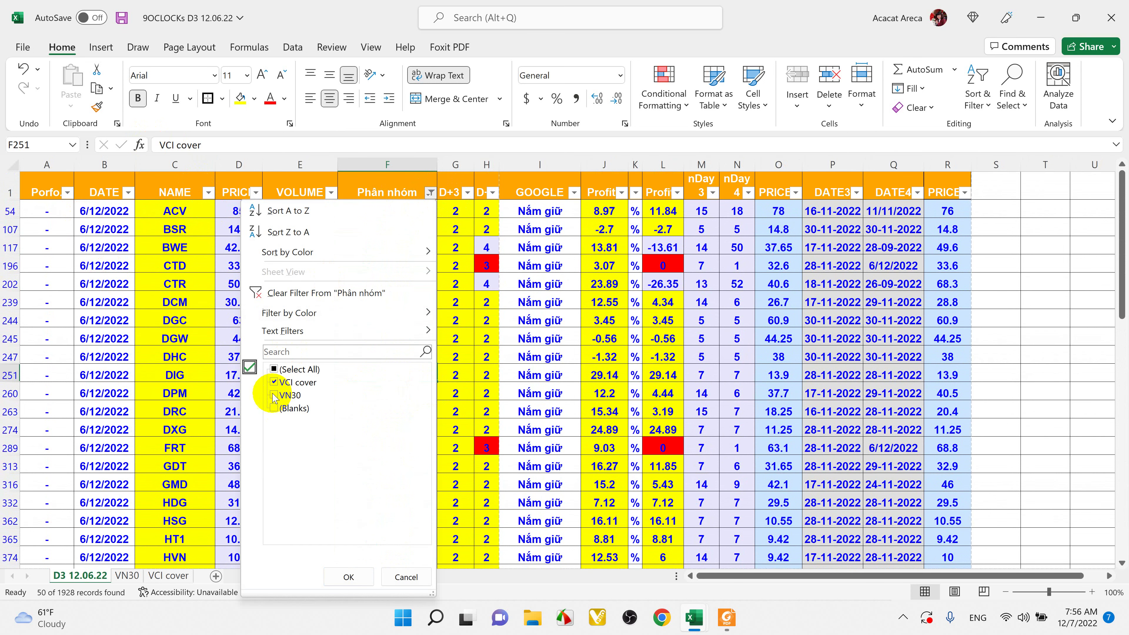
left_click(274, 382)
left_click(274, 395)
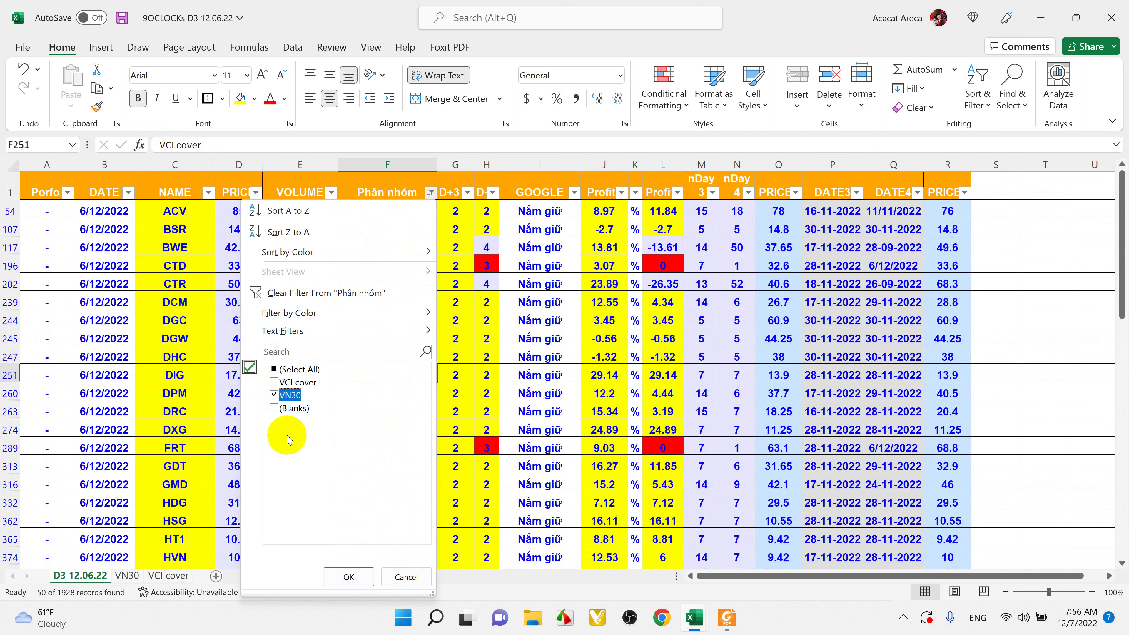
left_click(348, 577)
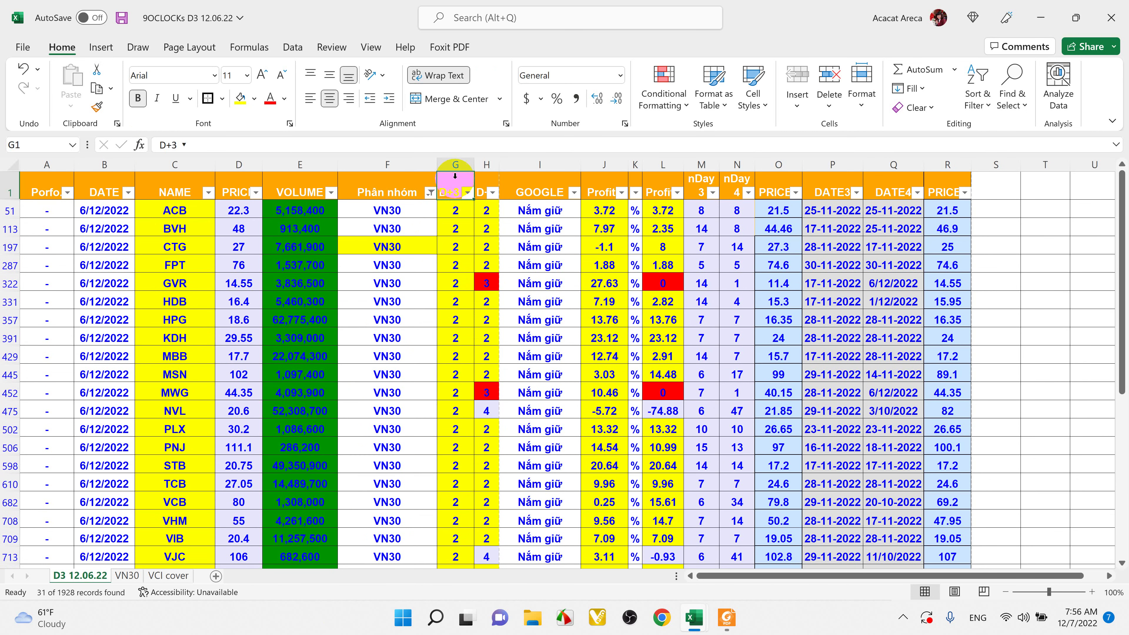
Step: Compare the D+3 and D+4 signal columns for the VN30 stocks
left_click(454, 164)
left_click(484, 163)
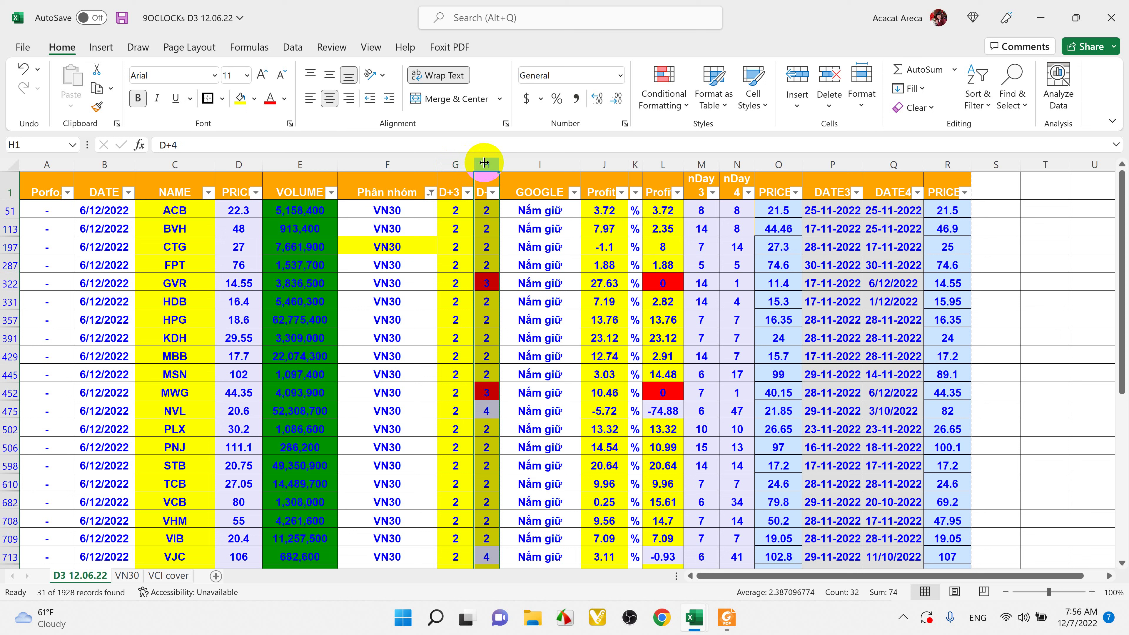
left_click(449, 163)
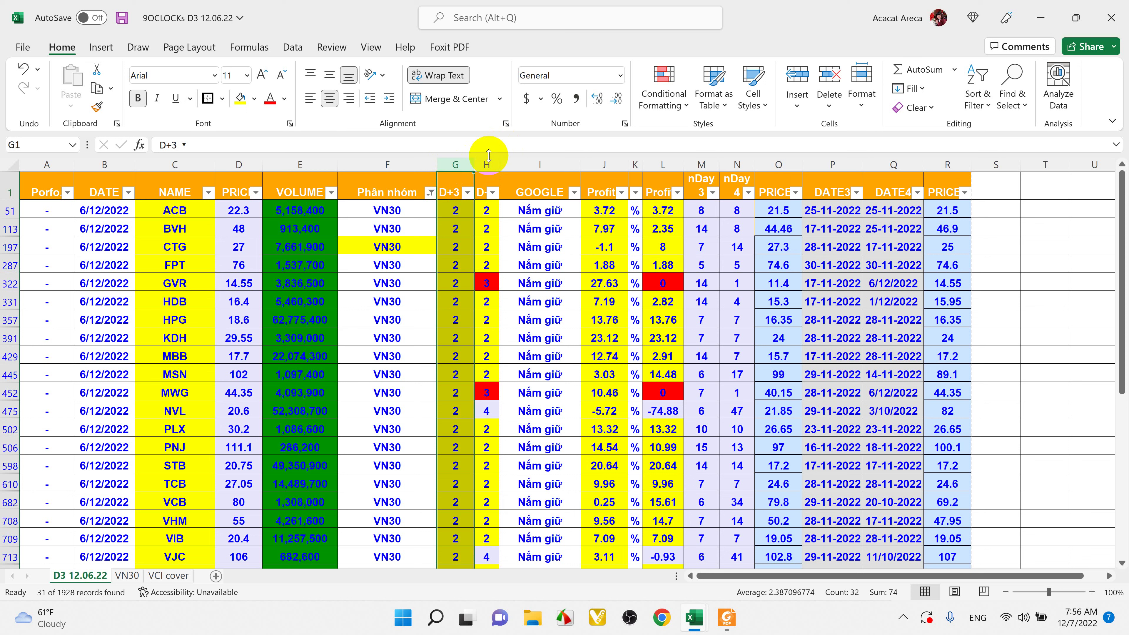
left_click(486, 165)
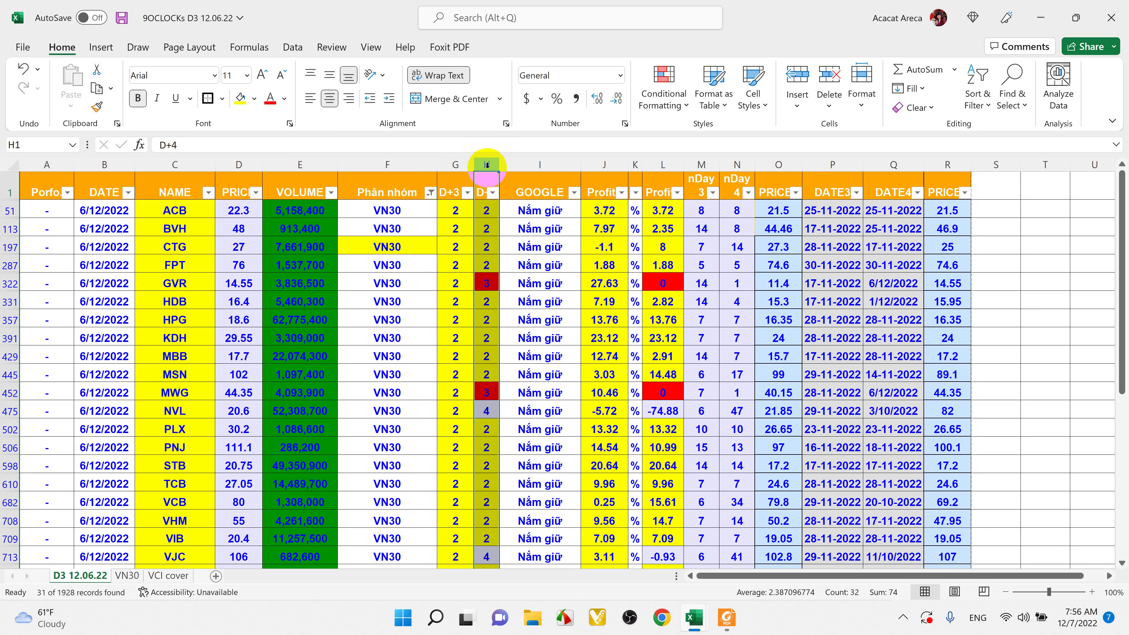
left_click(451, 187)
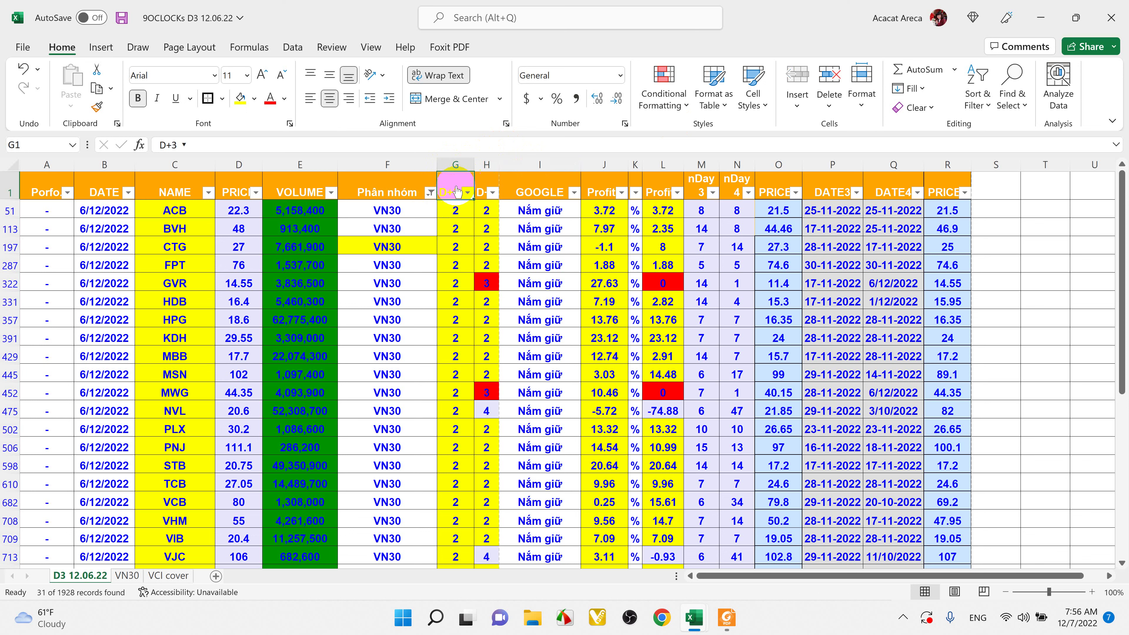
Step: Widen the PRICE3 and PRICE4 columns enough to show their full headers
left_click(770, 187)
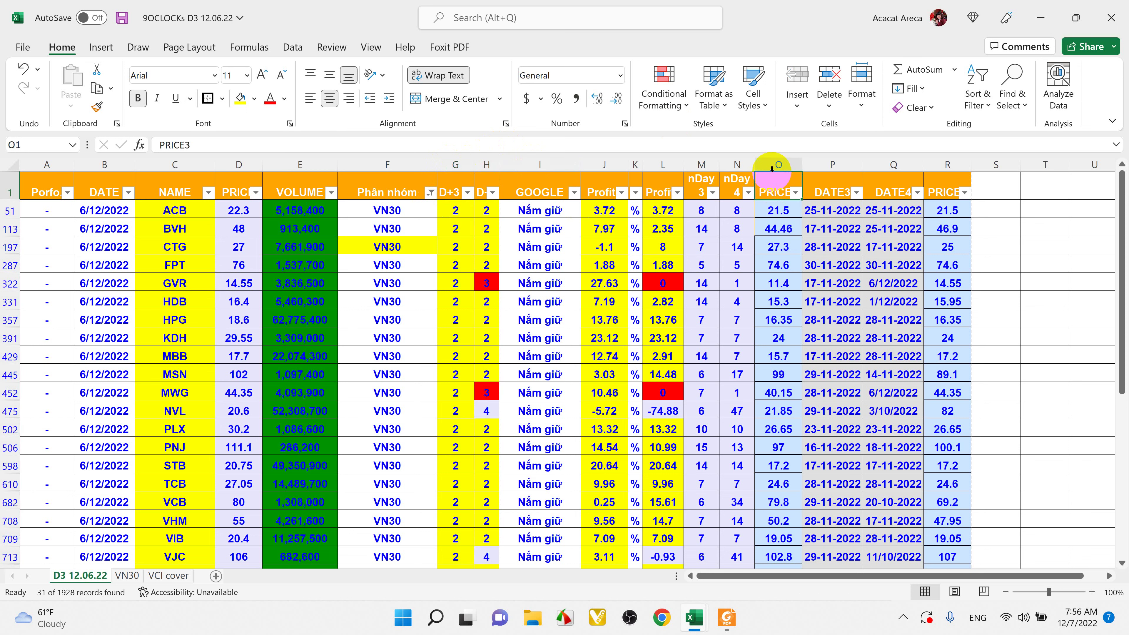
left_click(776, 164)
left_click(778, 186)
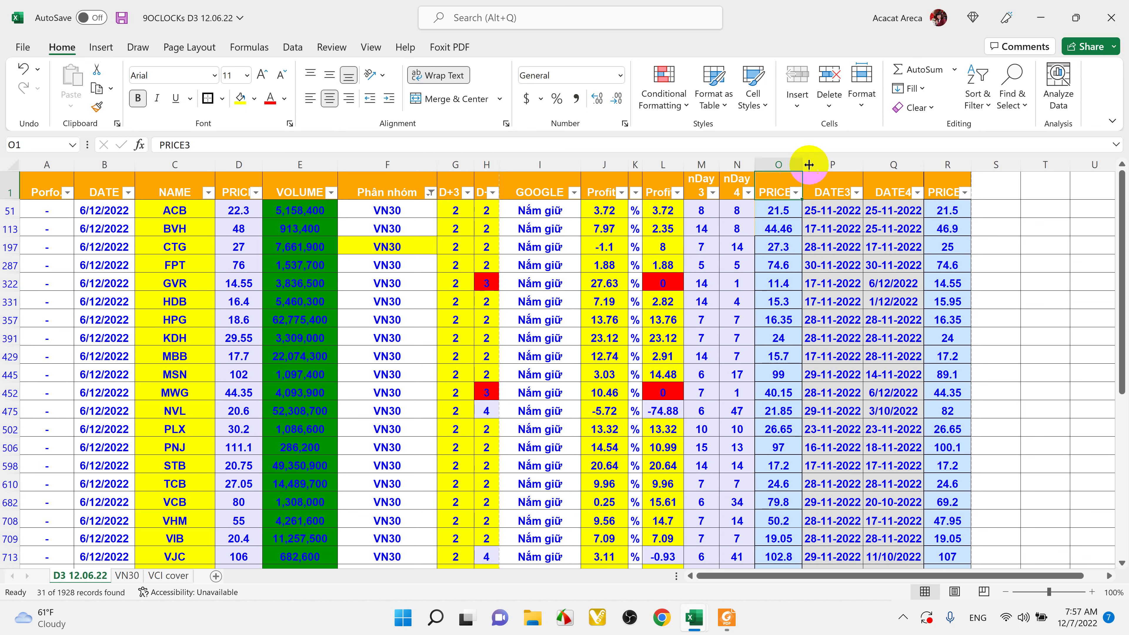
left_click_drag(800, 164, 827, 158)
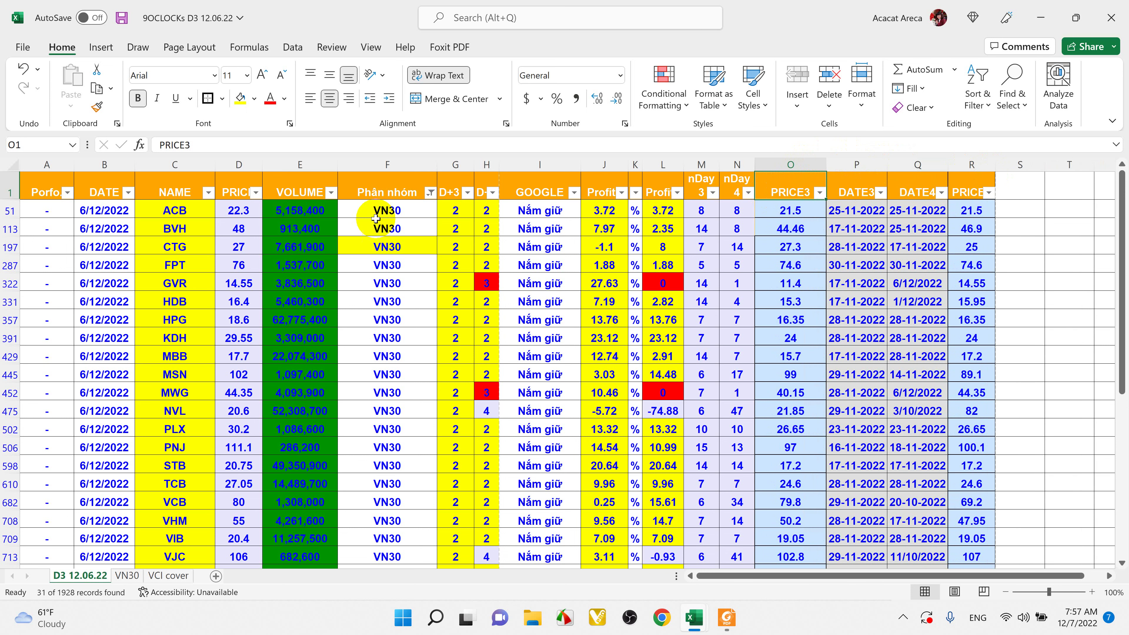
left_click(485, 210)
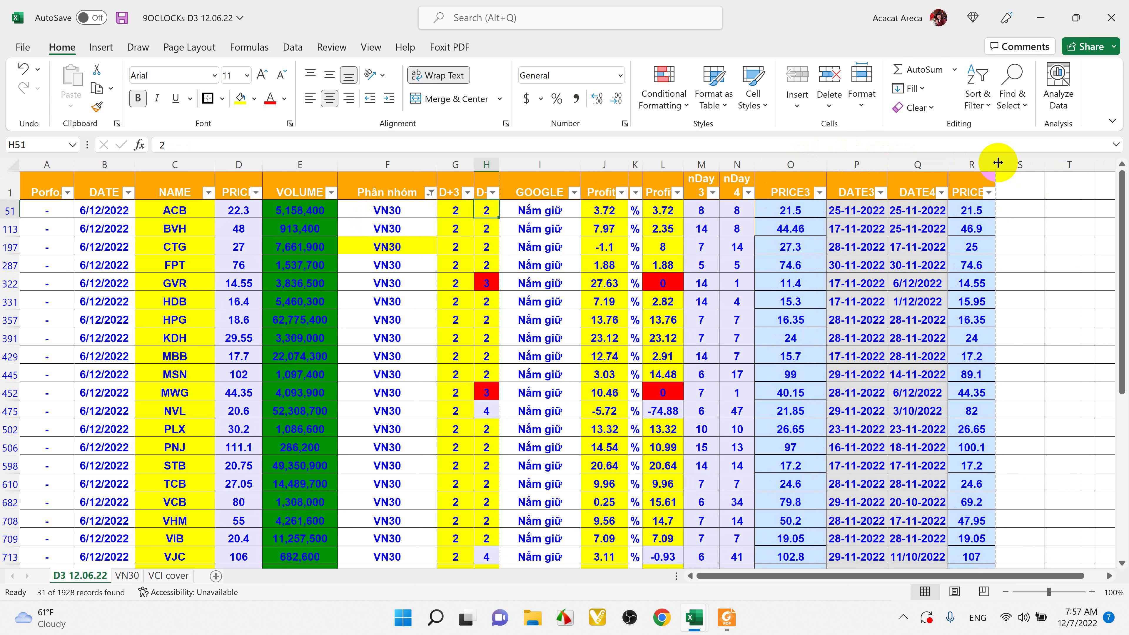
left_click_drag(996, 158, 1014, 158)
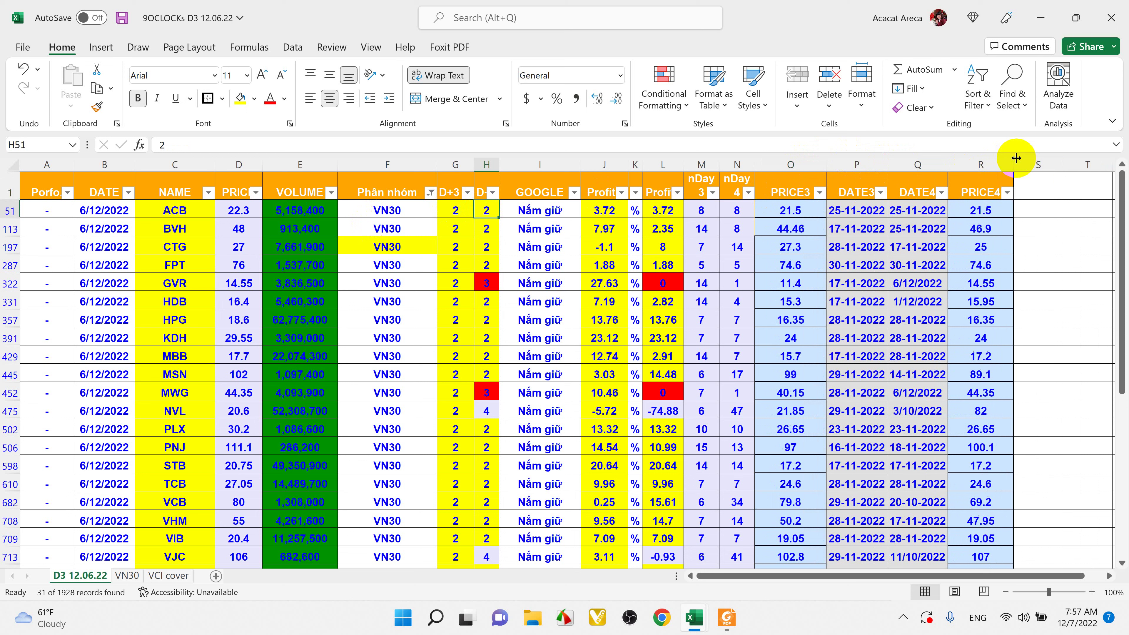
Step: Examine the PRICE4, DATE3, DATE4 and nDay values in the ACB row
left_click(982, 209)
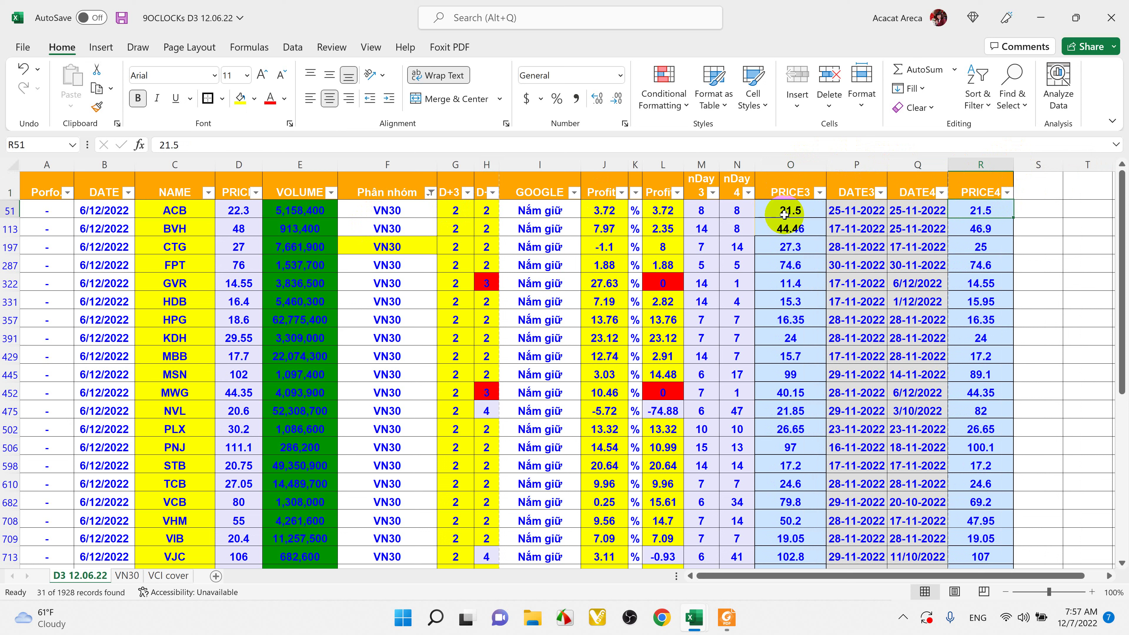
left_click(852, 214)
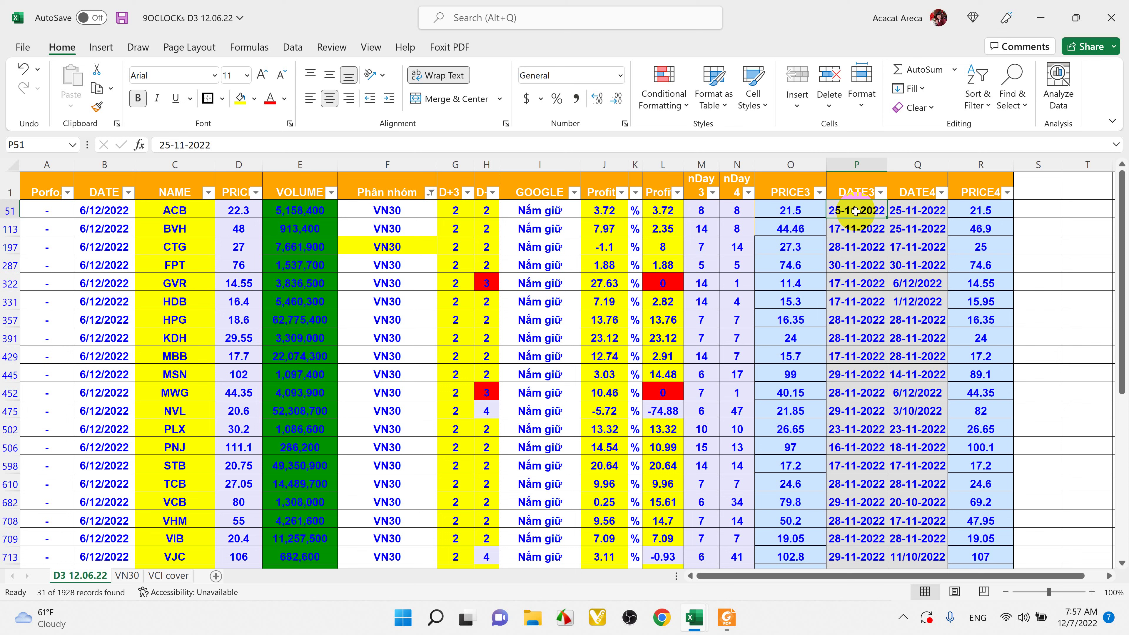
left_click(907, 211)
left_click(873, 211)
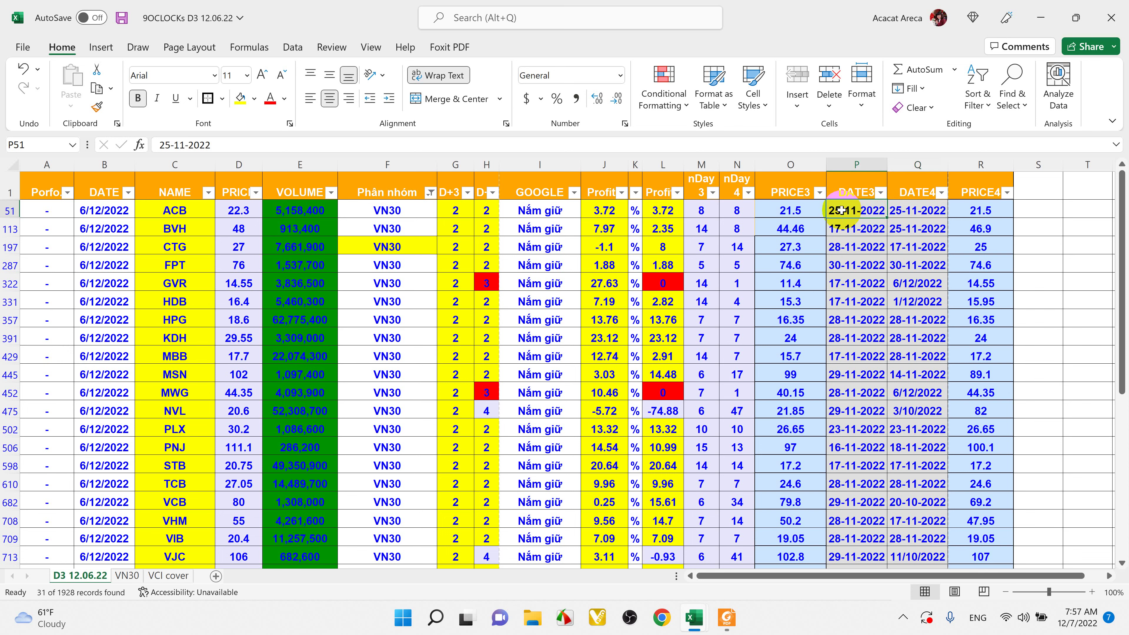
left_click(702, 210)
left_click(739, 210)
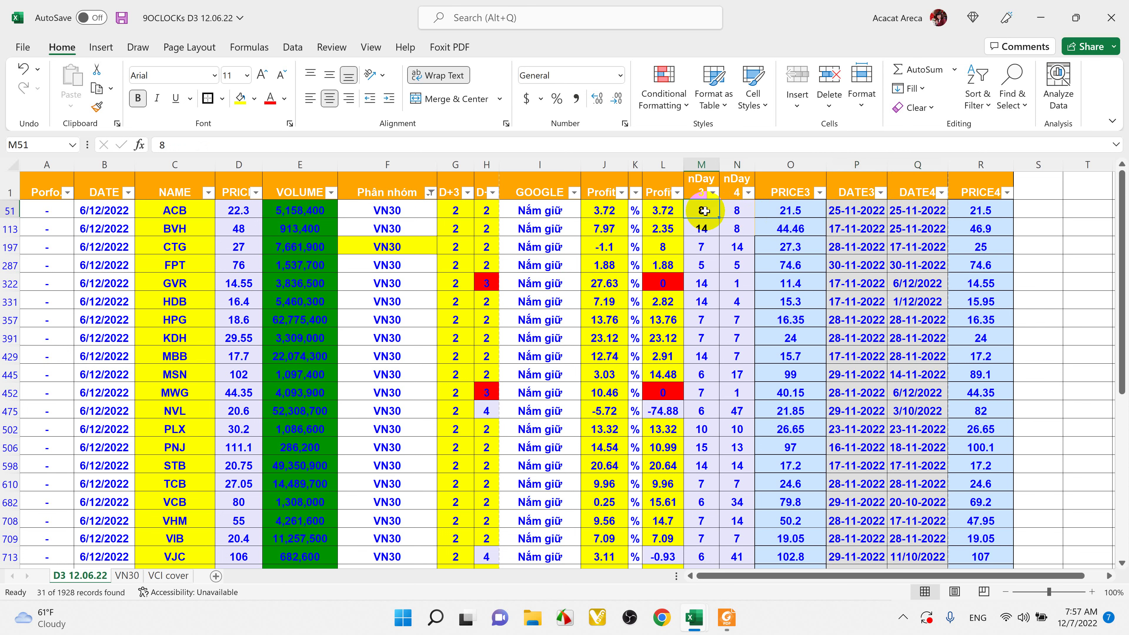
Step: Examine the day counts, signal dates and PRICE4 values of GAS and PDR near the end of the VN30 list
scroll(721, 405, "down", 2)
scroll(721, 405, "down", 3)
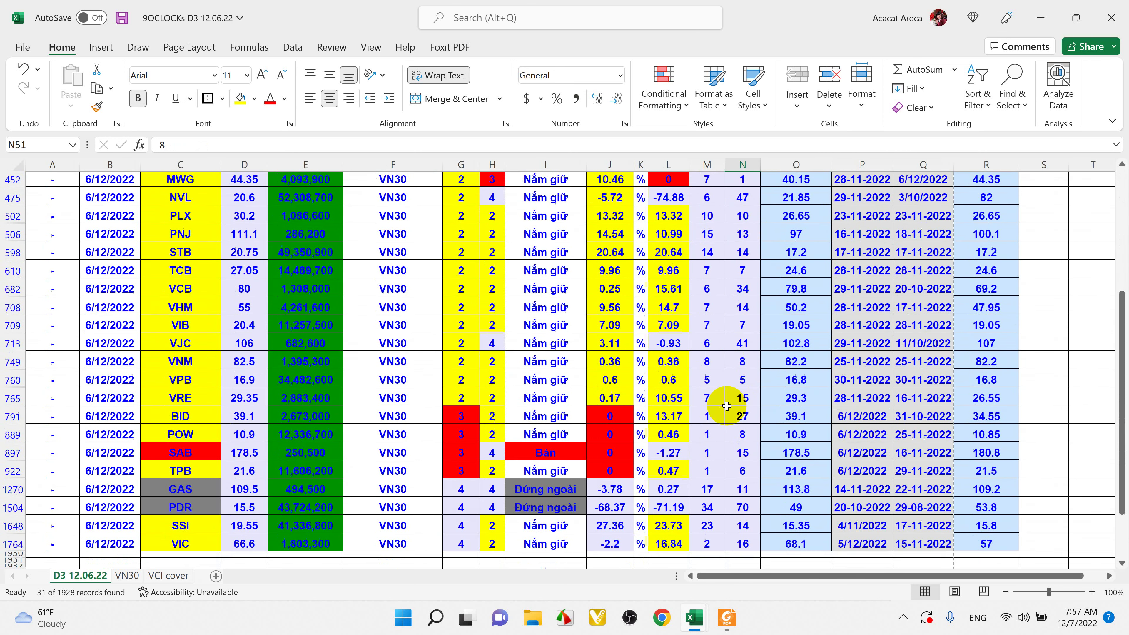
left_click(703, 446)
key("Right")
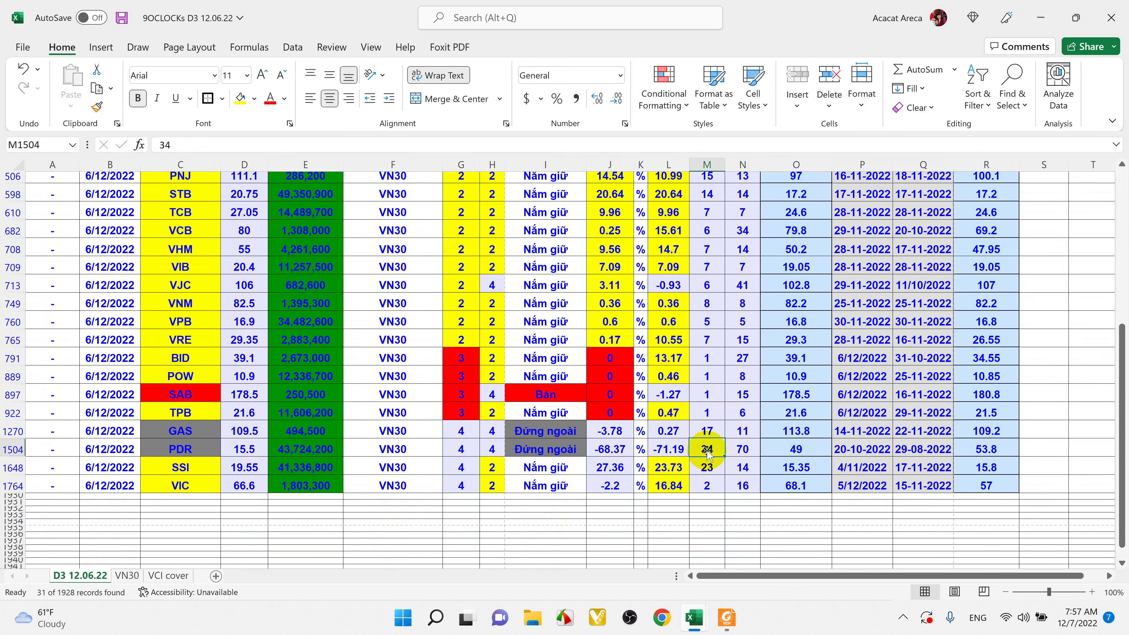
left_click(974, 450)
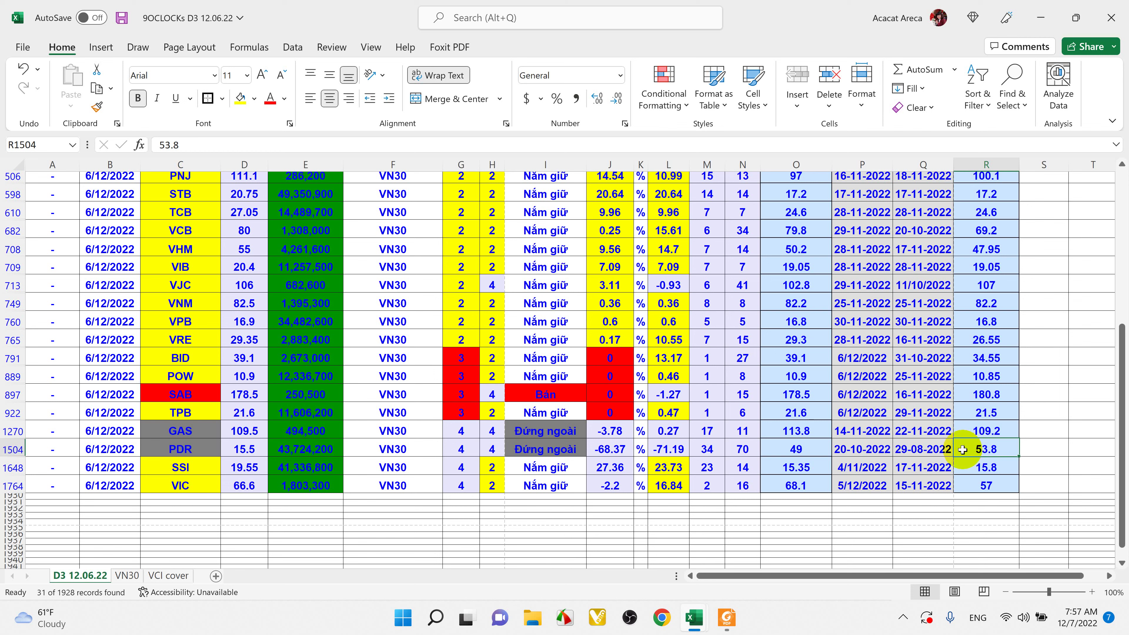
left_click(996, 428)
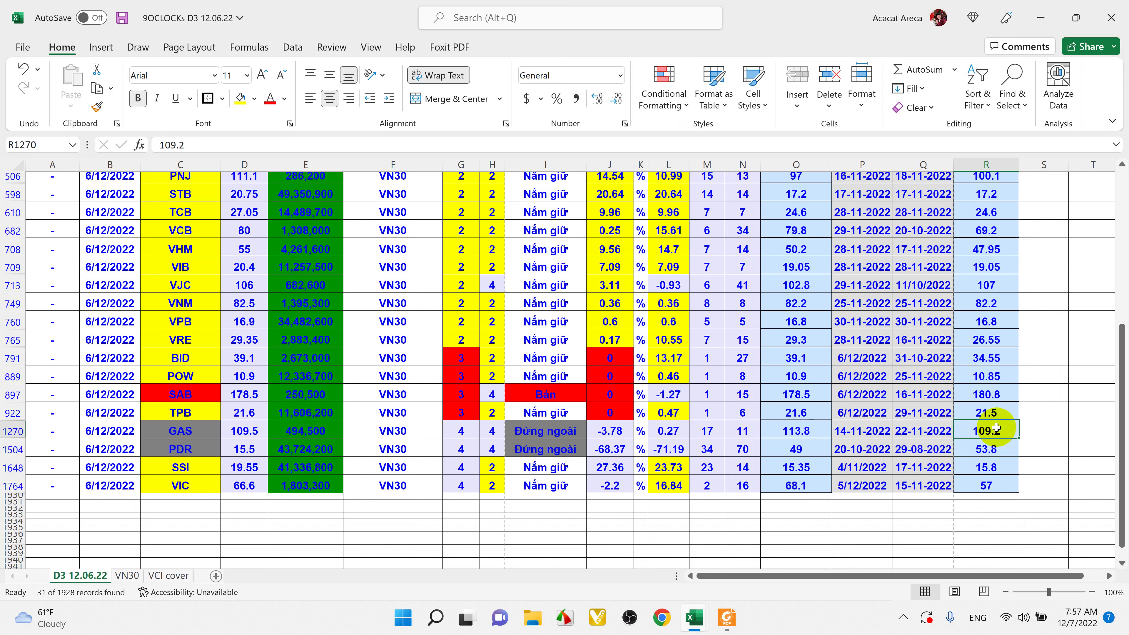
left_click(861, 434)
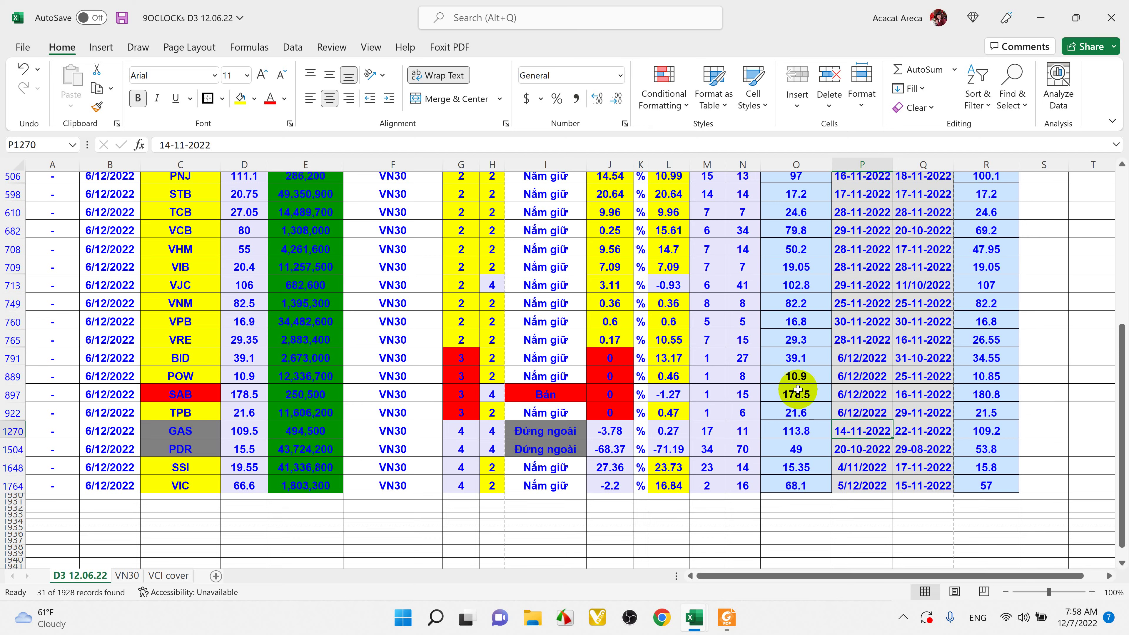
Step: Compare the D+3 and D+4 signals of GVR and check its PRICE3 value
scroll(796, 389, "up", 5)
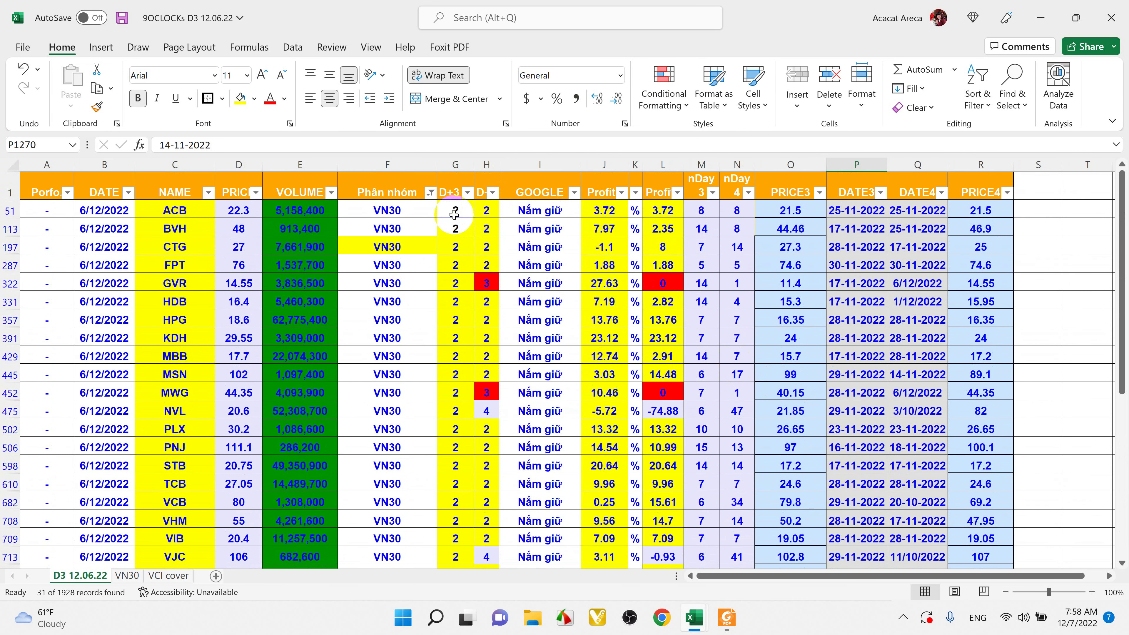
left_click(458, 284)
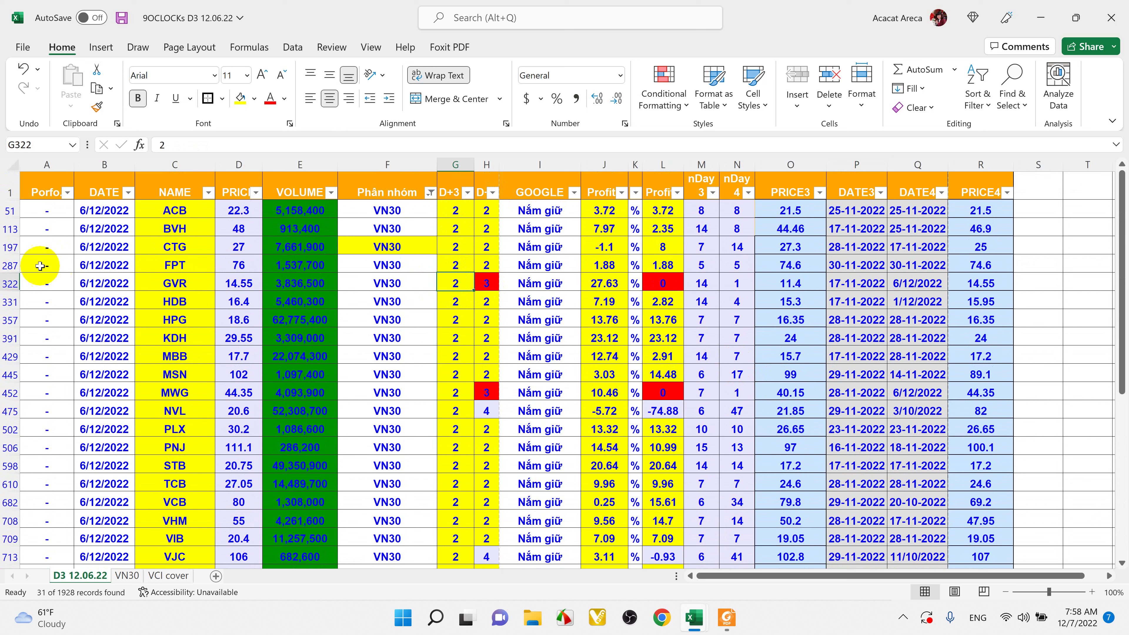
left_click(483, 284)
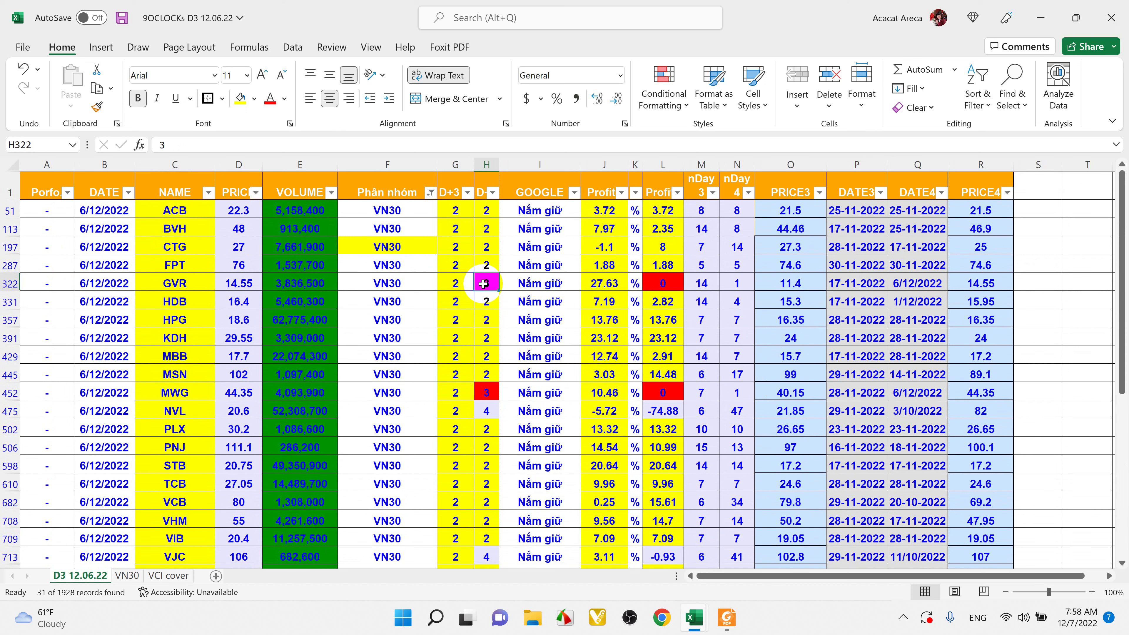
left_click(451, 281)
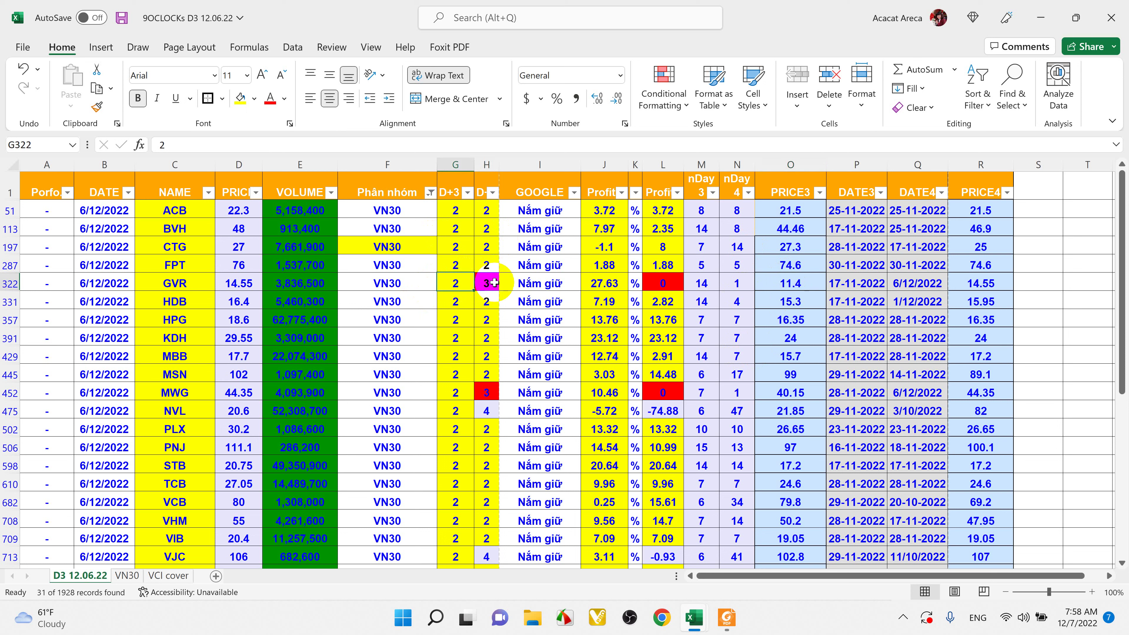
left_click(789, 283)
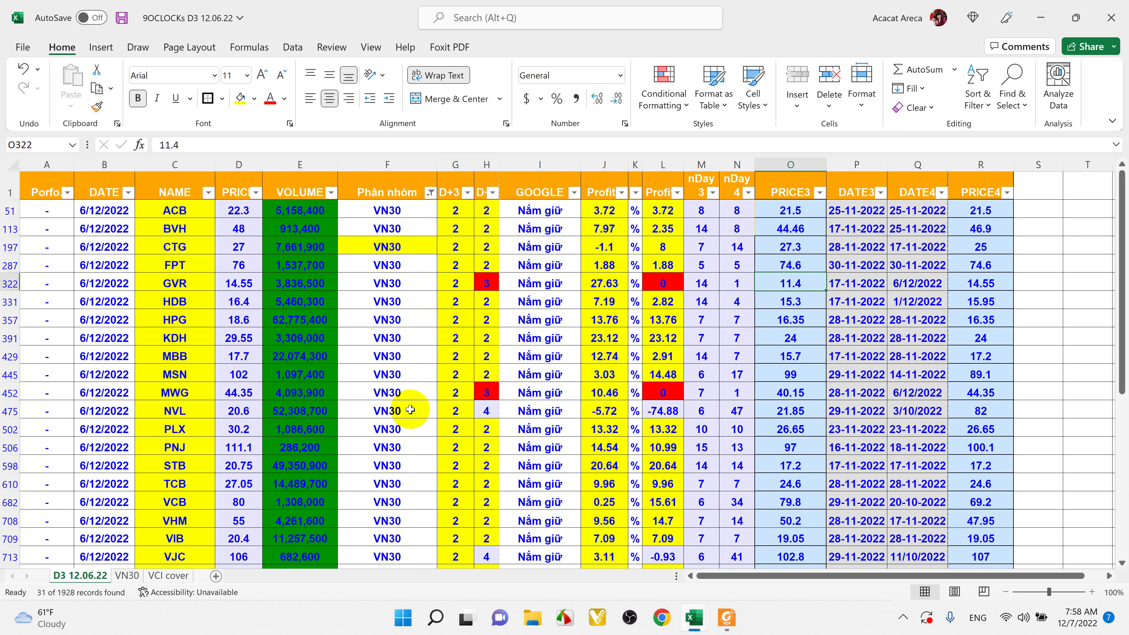
Step: Compare MWG's D+3 and D+4 signals and widen the D+4 column to show its full header
left_click(462, 393)
left_click(506, 392)
left_click(458, 393)
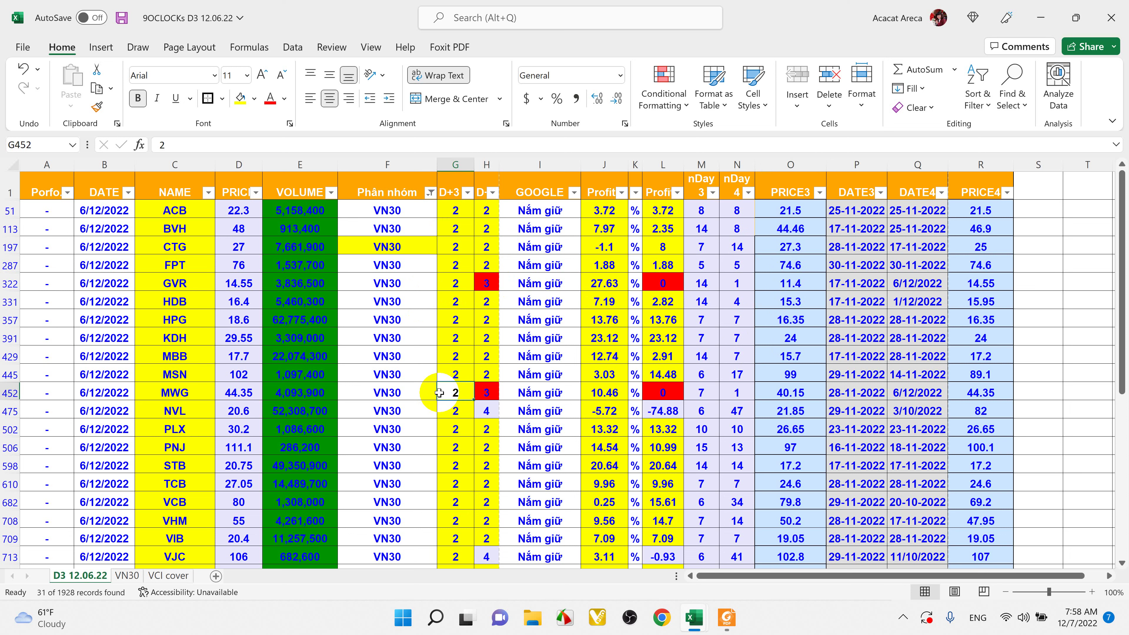
left_click(480, 393)
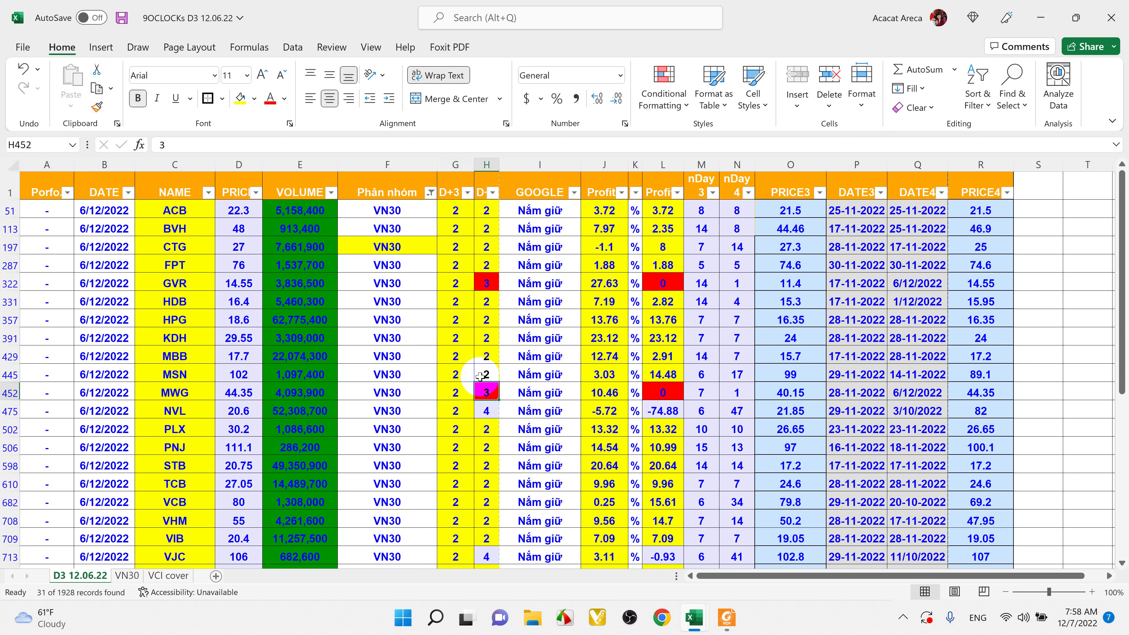
left_click_drag(499, 157, 514, 157)
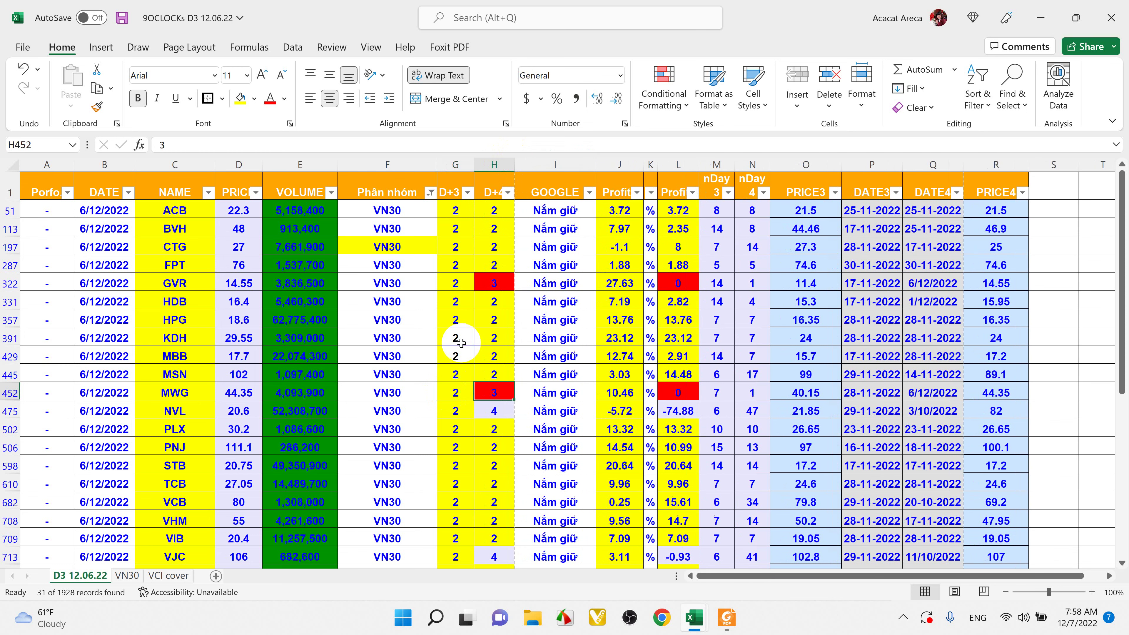
left_click(453, 392)
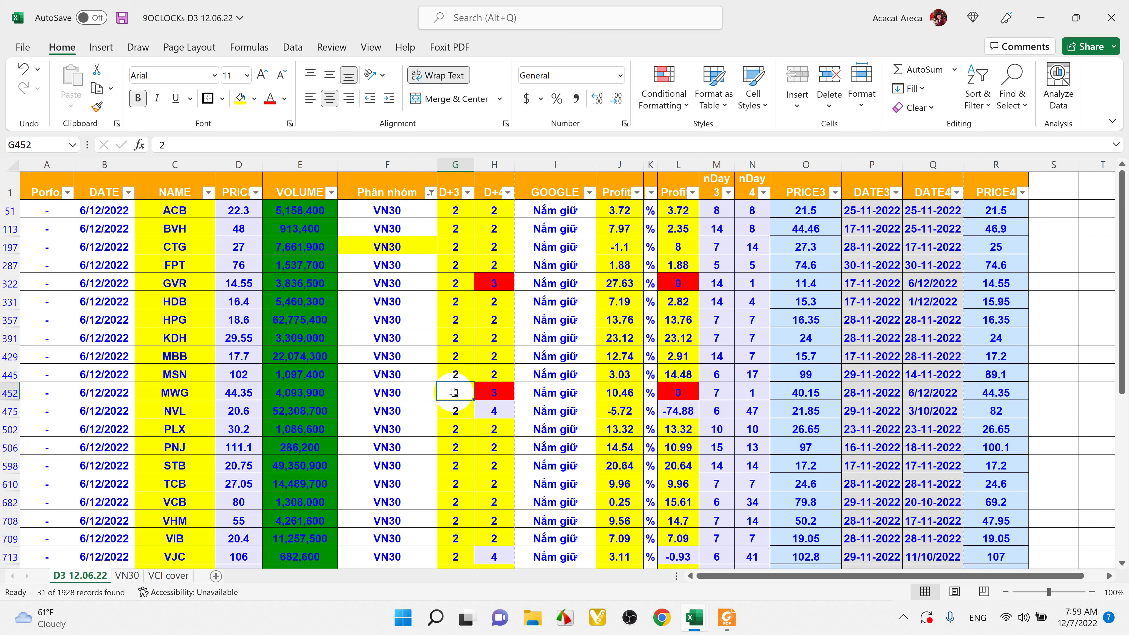
Step: Check MWG's D+4 signal and review the GOOGLE recommendations down the VN30 list
left_click(493, 394)
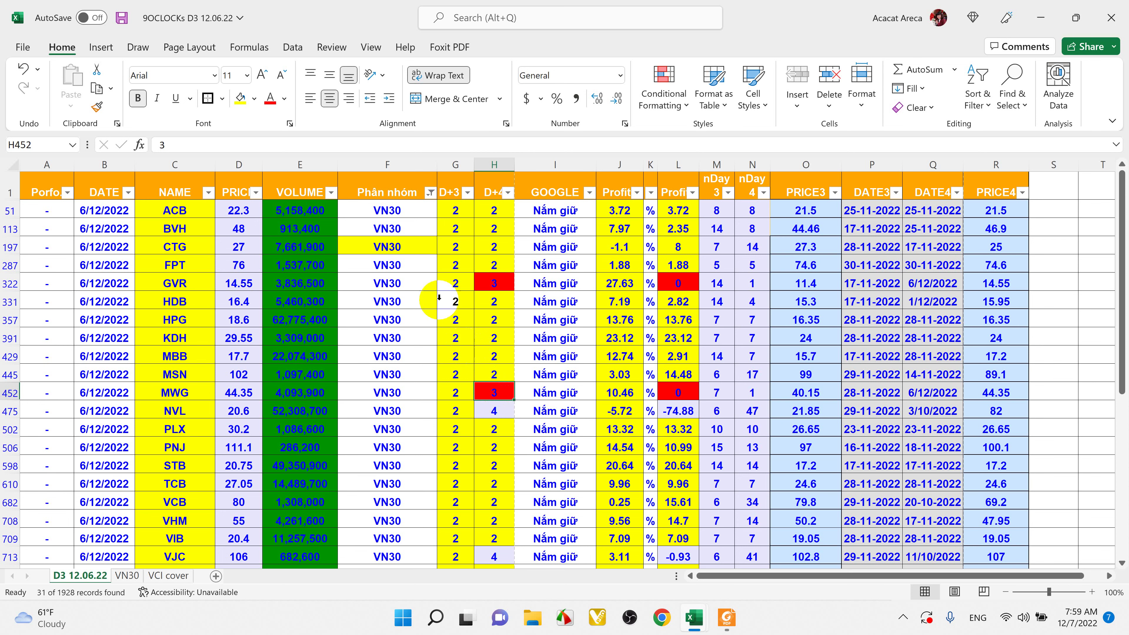
left_click(556, 209)
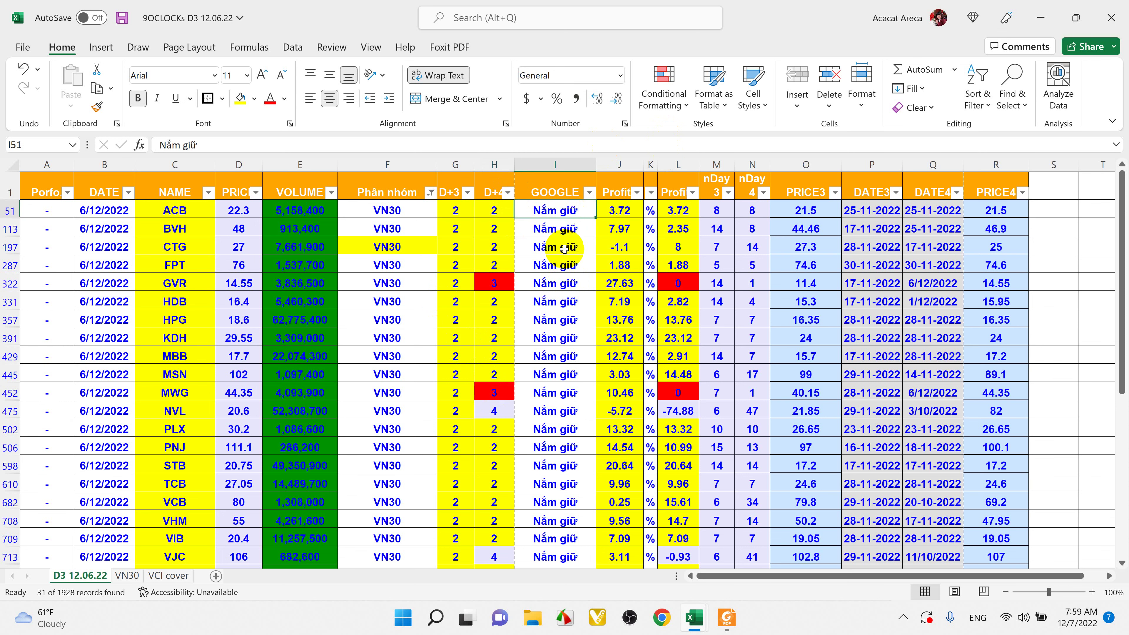
left_click(559, 284)
scroll(557, 271, "down", 3)
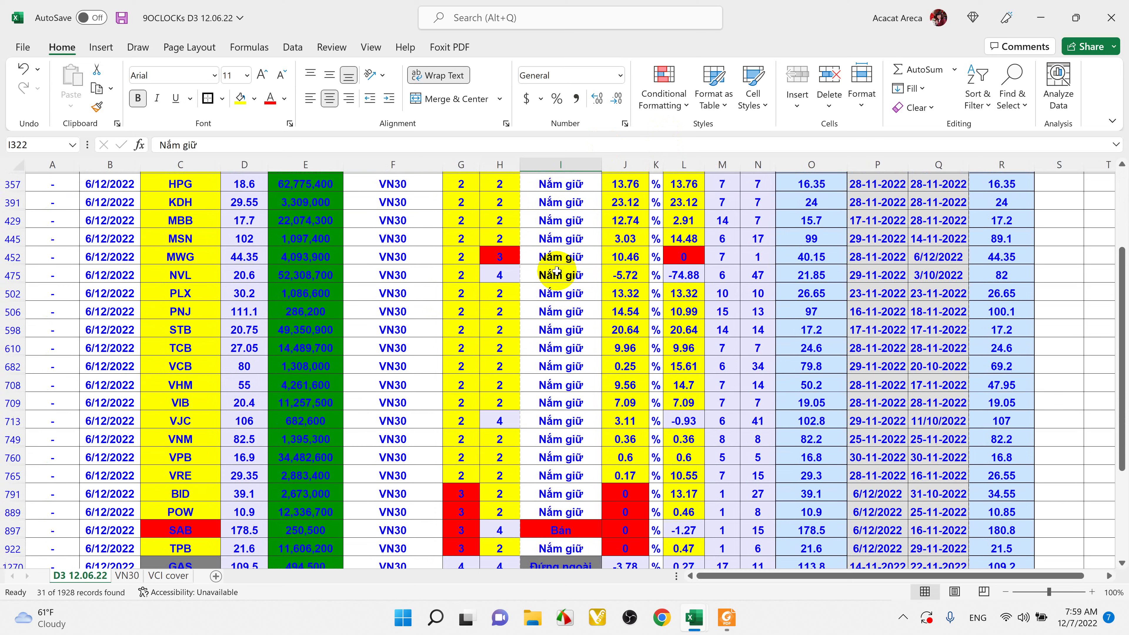
scroll(556, 270, "up", 1)
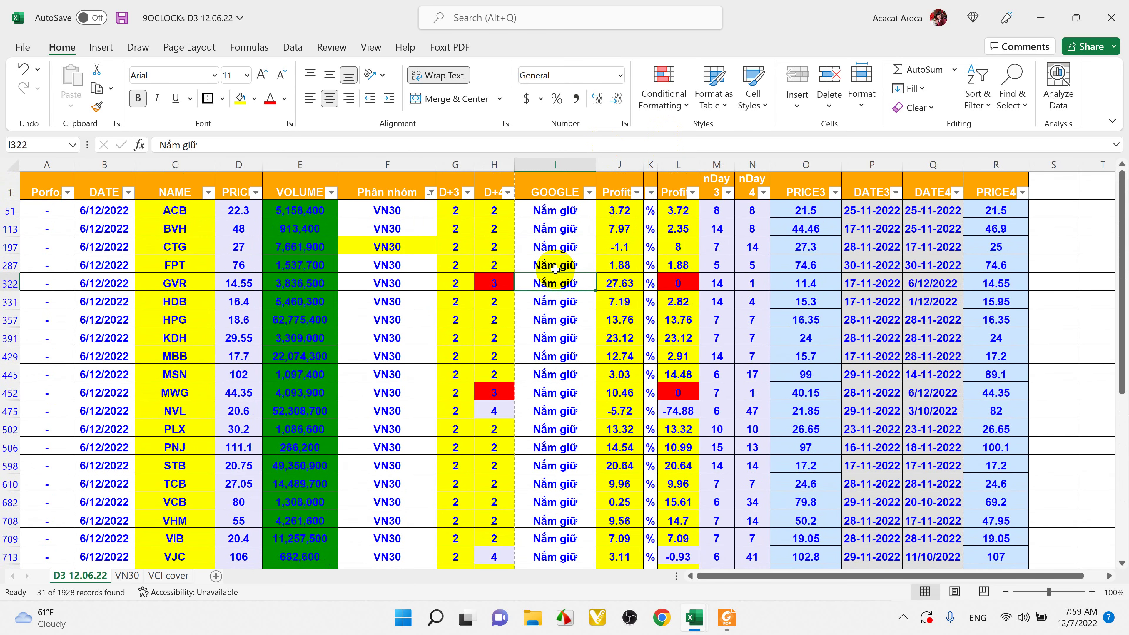
left_click(538, 212)
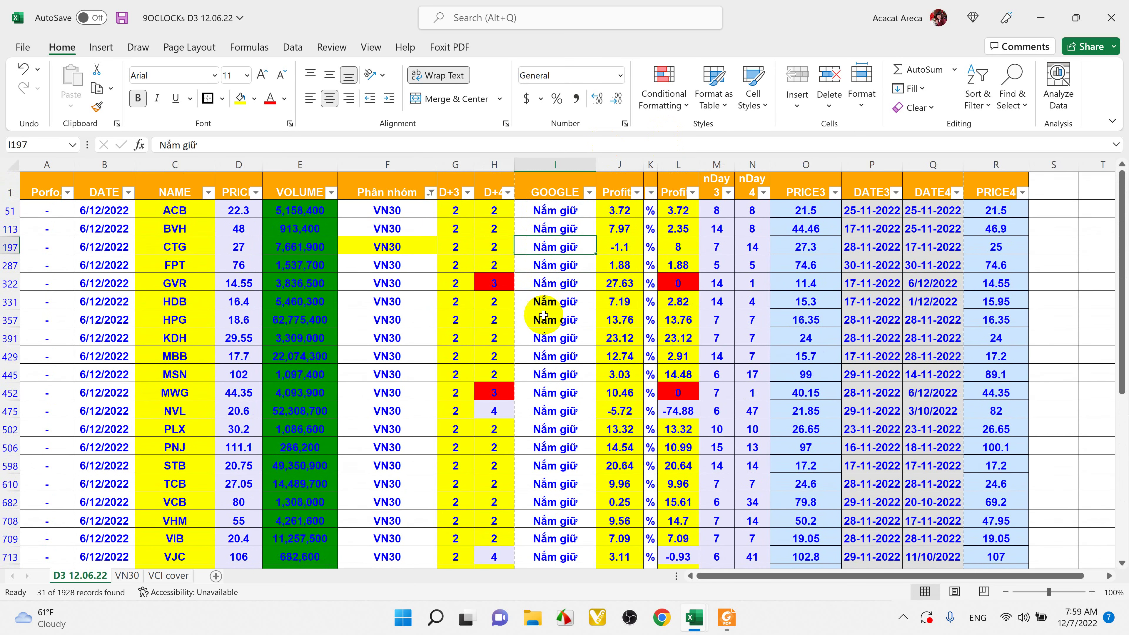
left_click(545, 338)
scroll(546, 329, "down", 1)
scroll(545, 329, "down", 2)
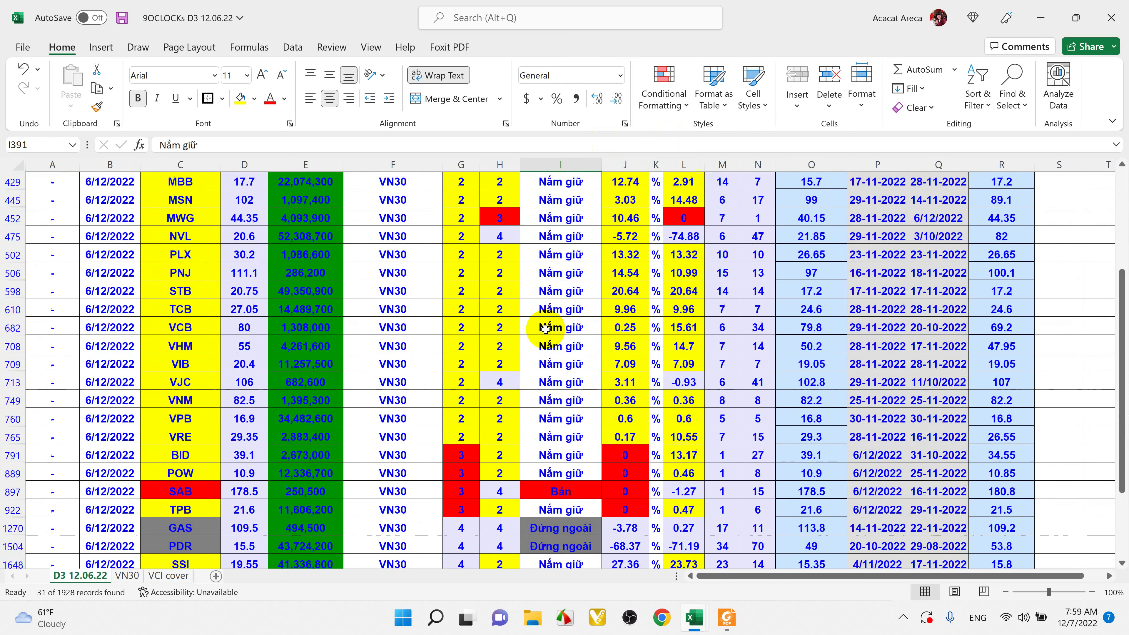
Step: Examine SAB's GOOGLE recommendation against its PRICE3 value and its D+3 and D+4 signals
left_click(561, 492)
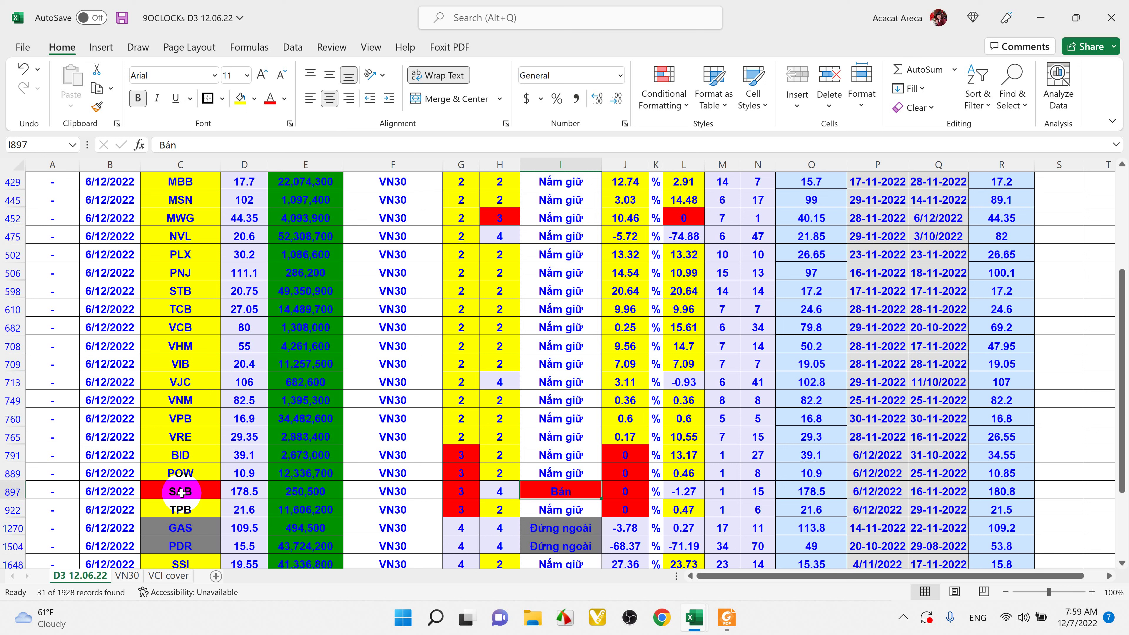
left_click(817, 491)
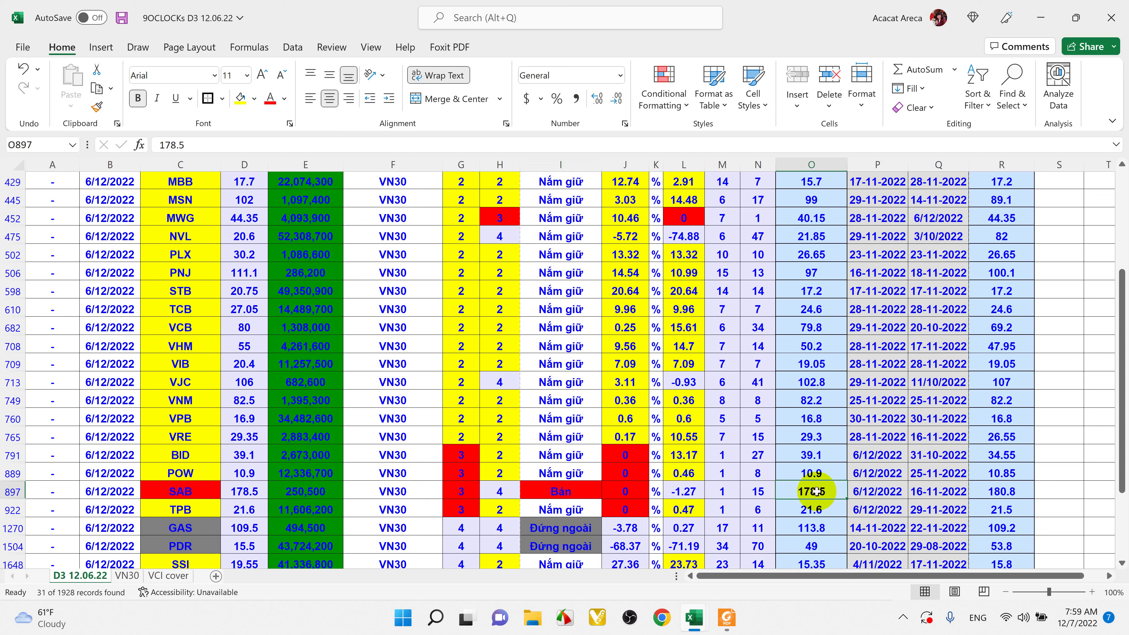
left_click(457, 494)
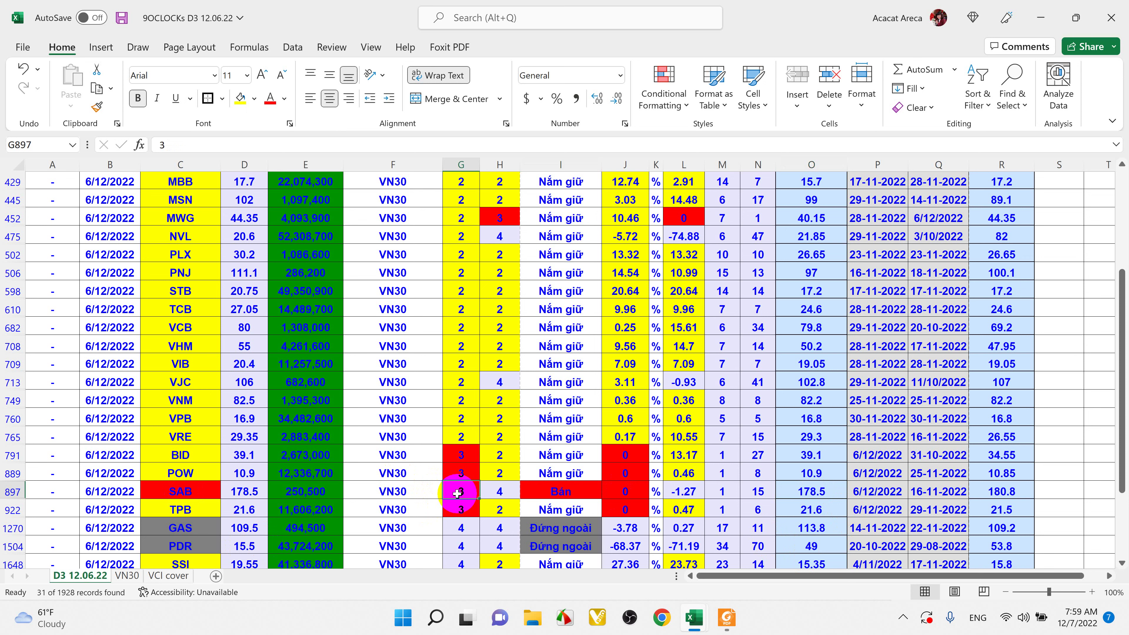
left_click(498, 491)
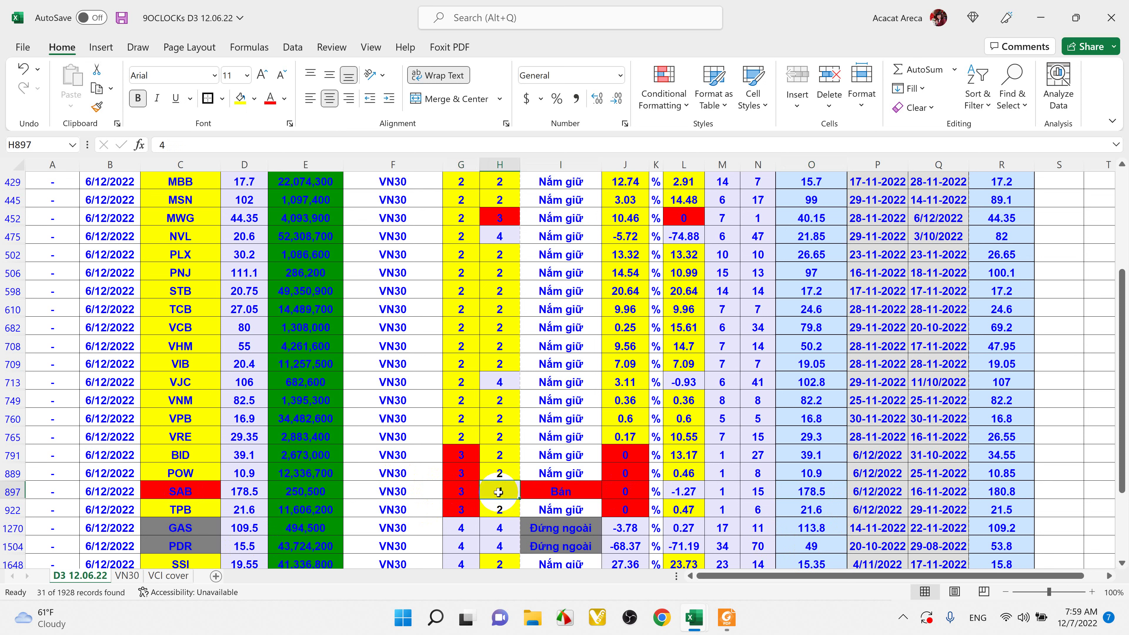
left_click(586, 493)
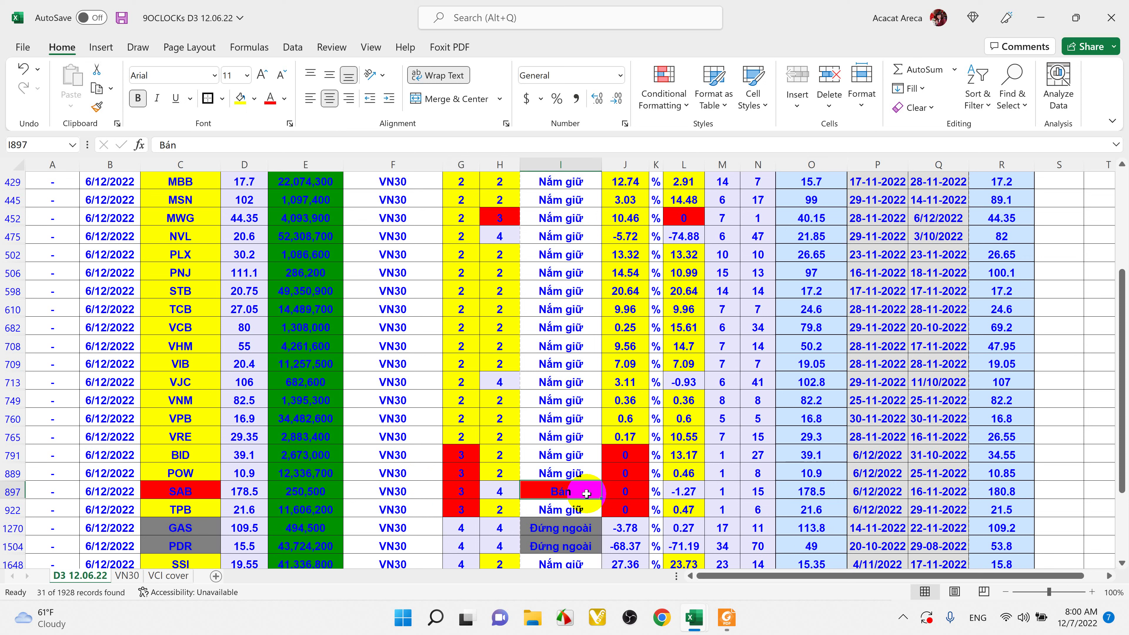
left_click(558, 496)
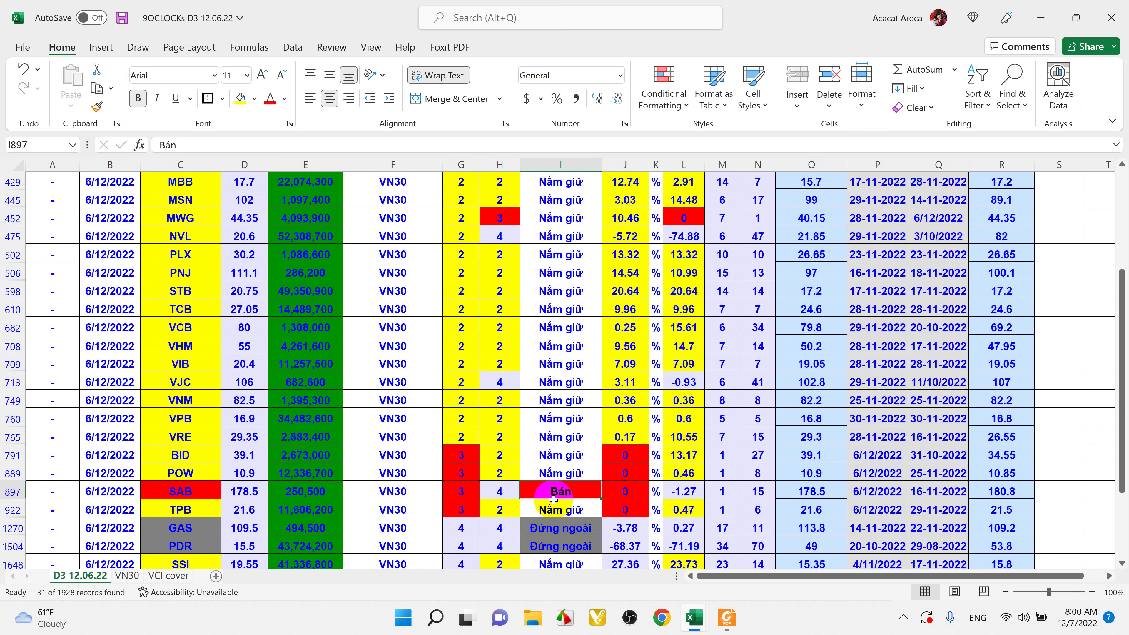
Step: Compare TPB's D+3 and D+4 signals and check its PRICE3 and PRICE4 values
left_click(461, 507)
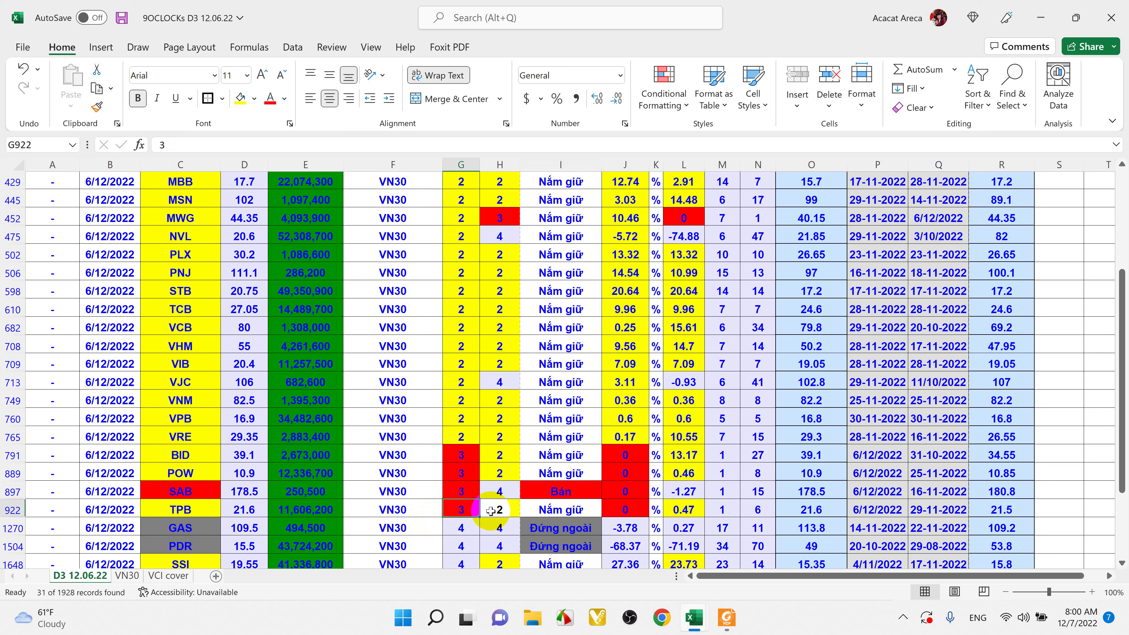
left_click(452, 509)
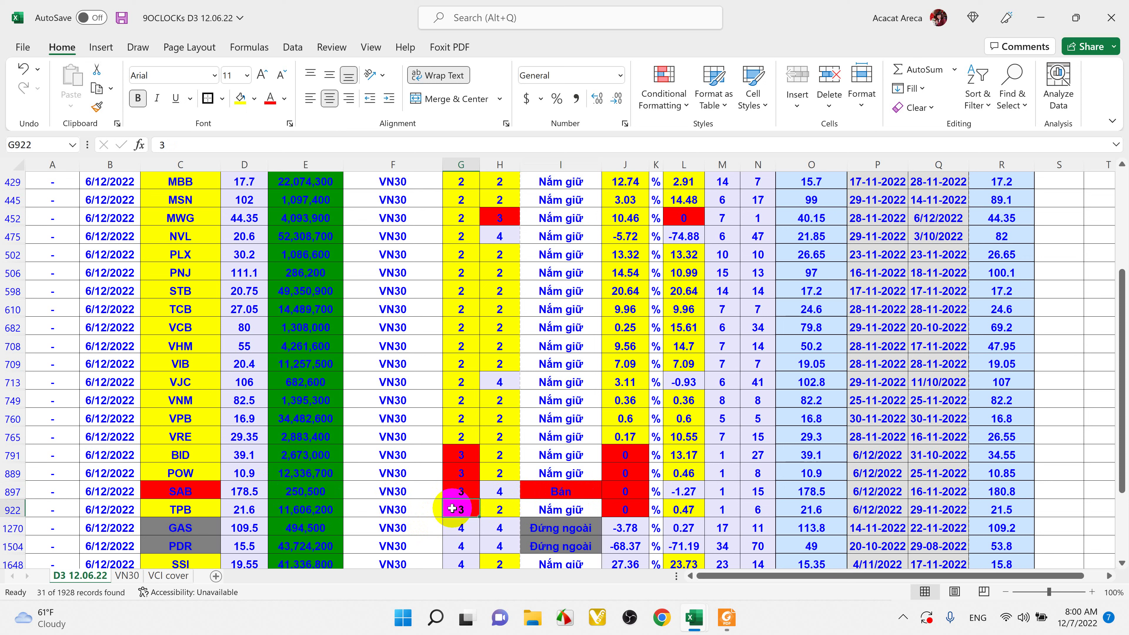
left_click(495, 513)
left_click(459, 509)
left_click(507, 511)
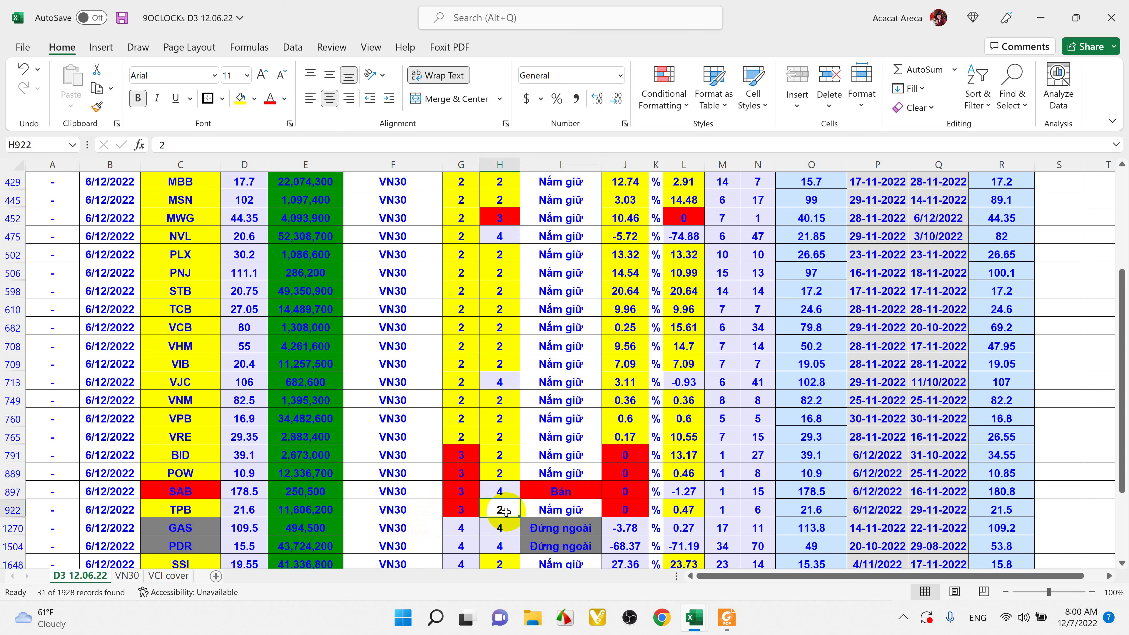
left_click(457, 513)
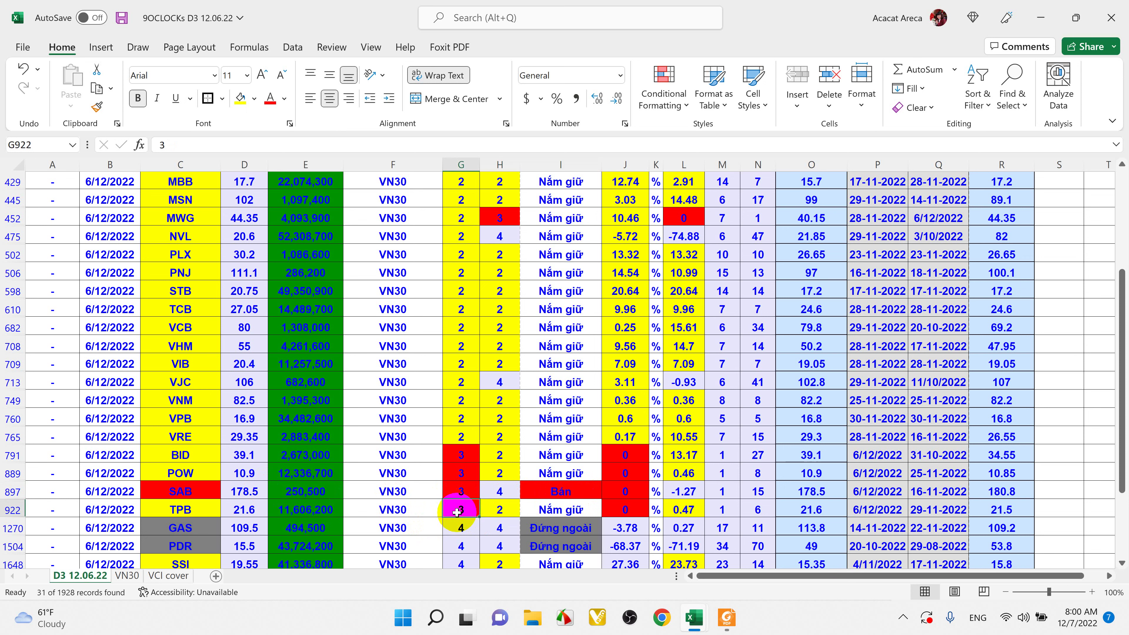
left_click(500, 512)
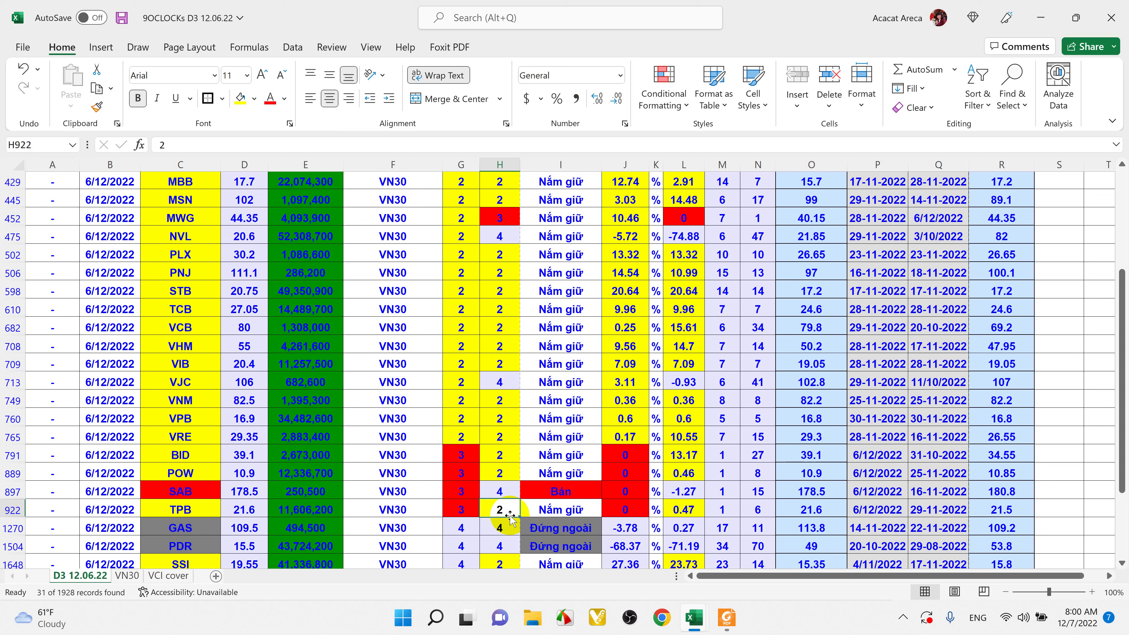
left_click(1000, 510)
left_click(793, 504)
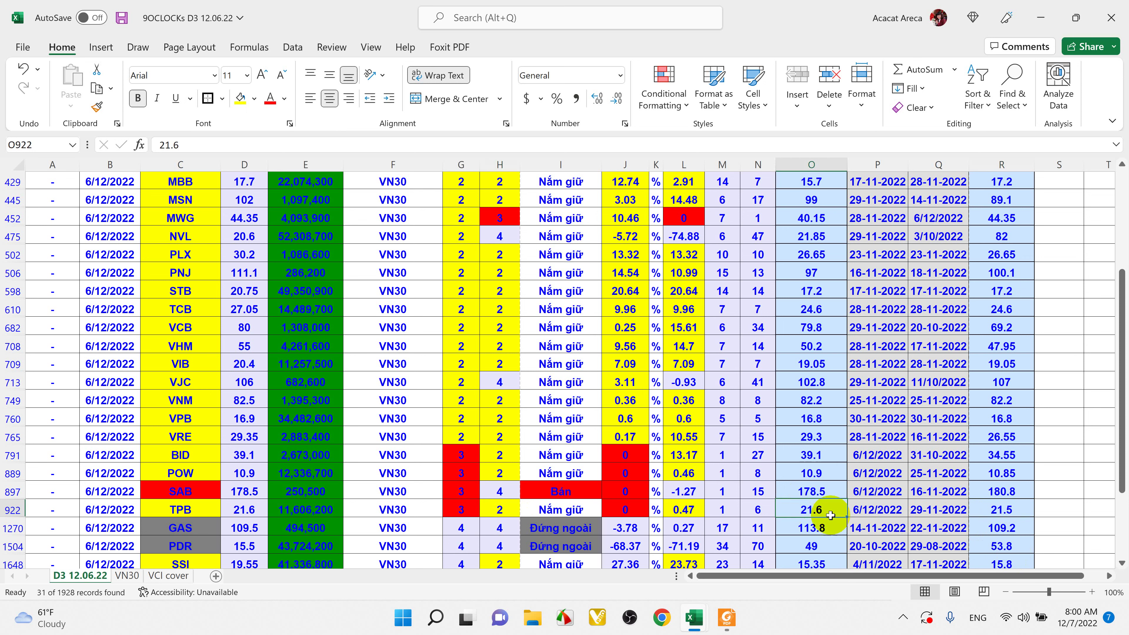
left_click(1000, 508)
Step: Examine the GOOGLE recommendations of GAS and PDR near the end of the VN30 list
scroll(381, 518, "down", 1)
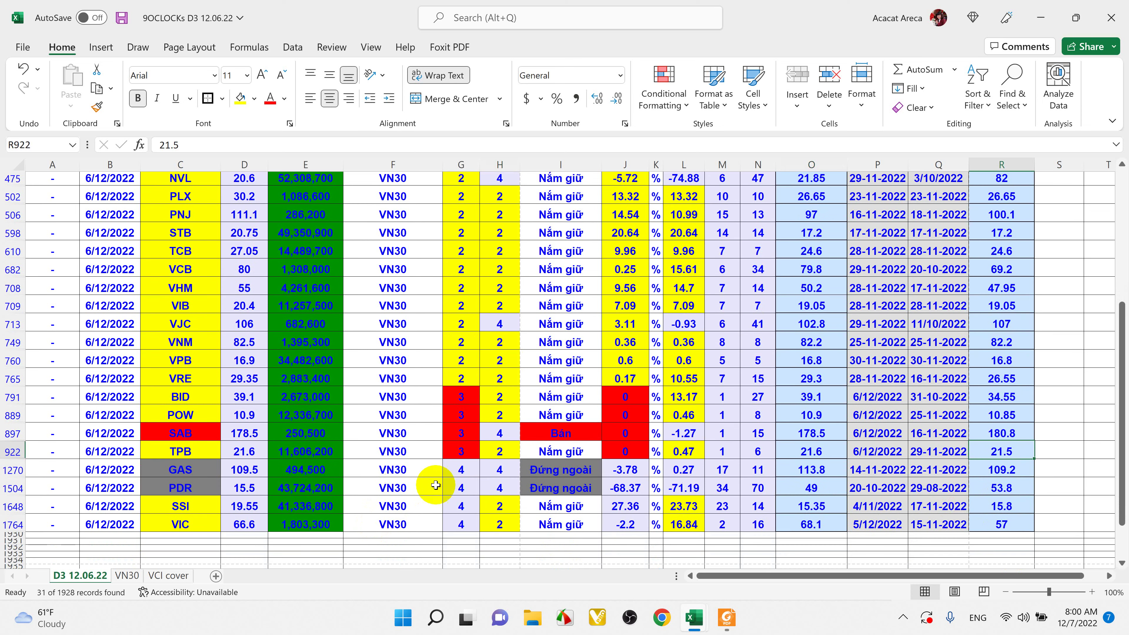
left_click(569, 471)
left_click(557, 491)
left_click(558, 465)
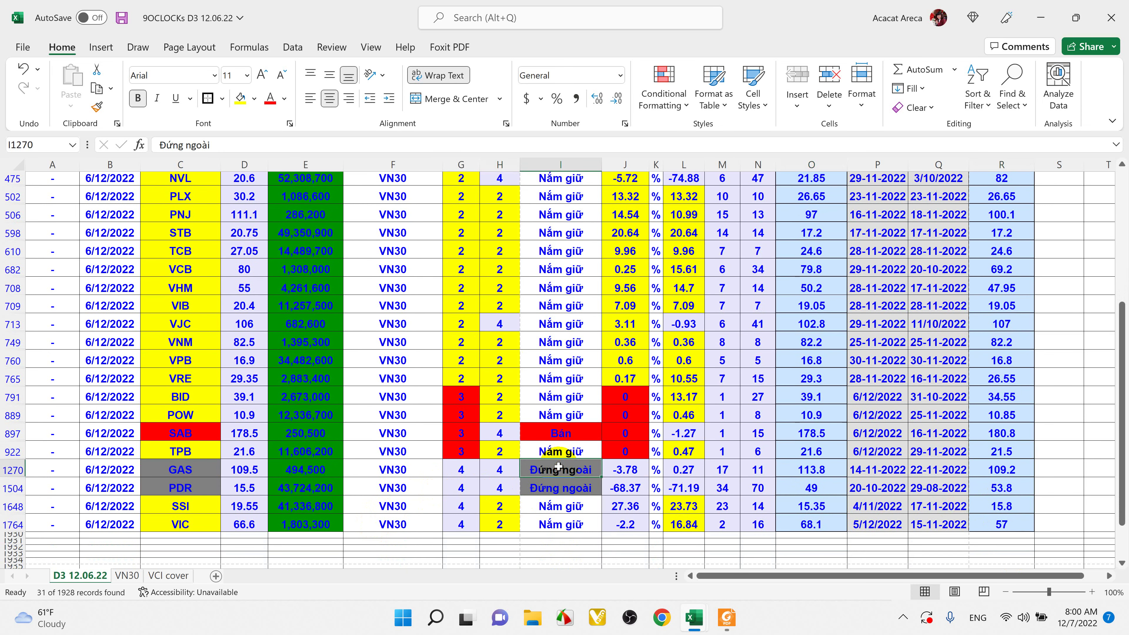
left_click(561, 488)
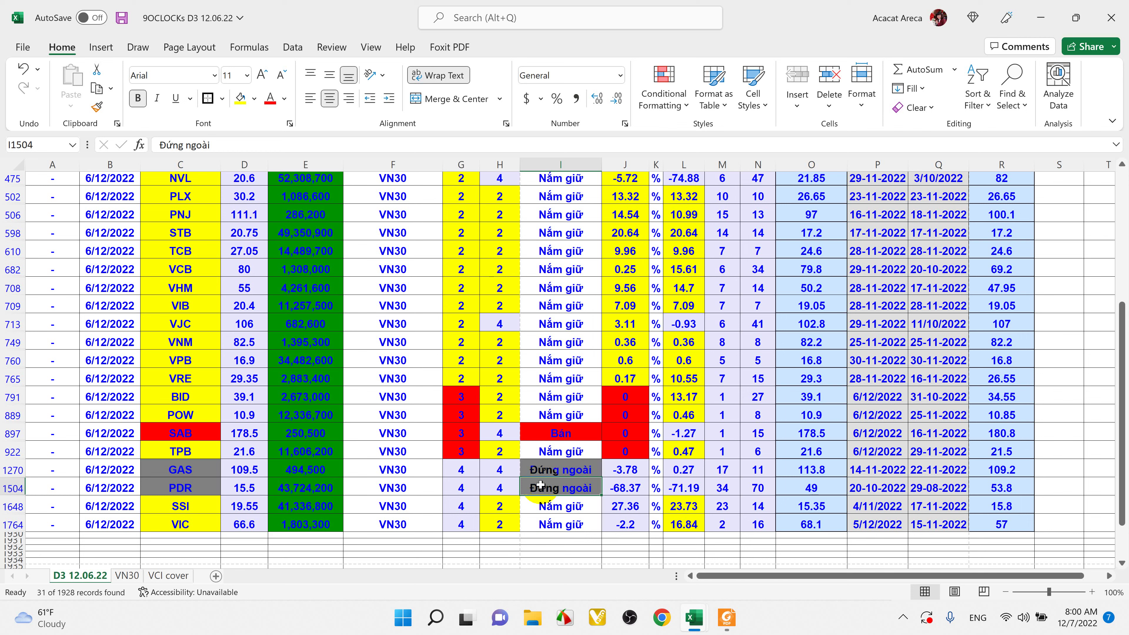
Step: Check the D+4 signals and GOOGLE recommendations of SSI and VIC
left_click(502, 508)
left_click(499, 523)
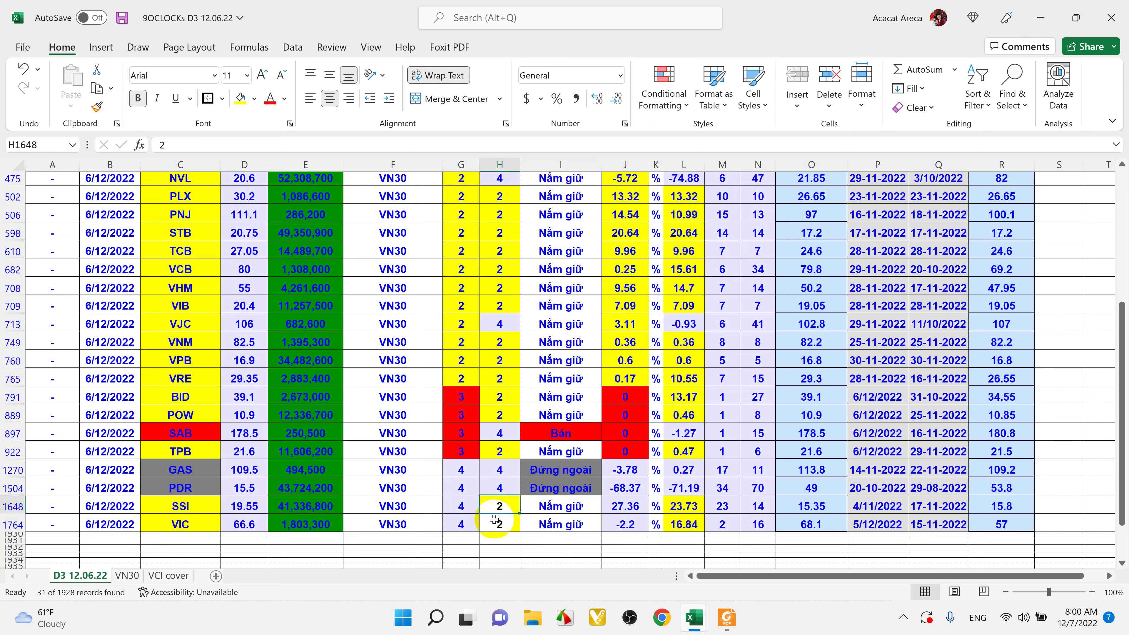
left_click(545, 525)
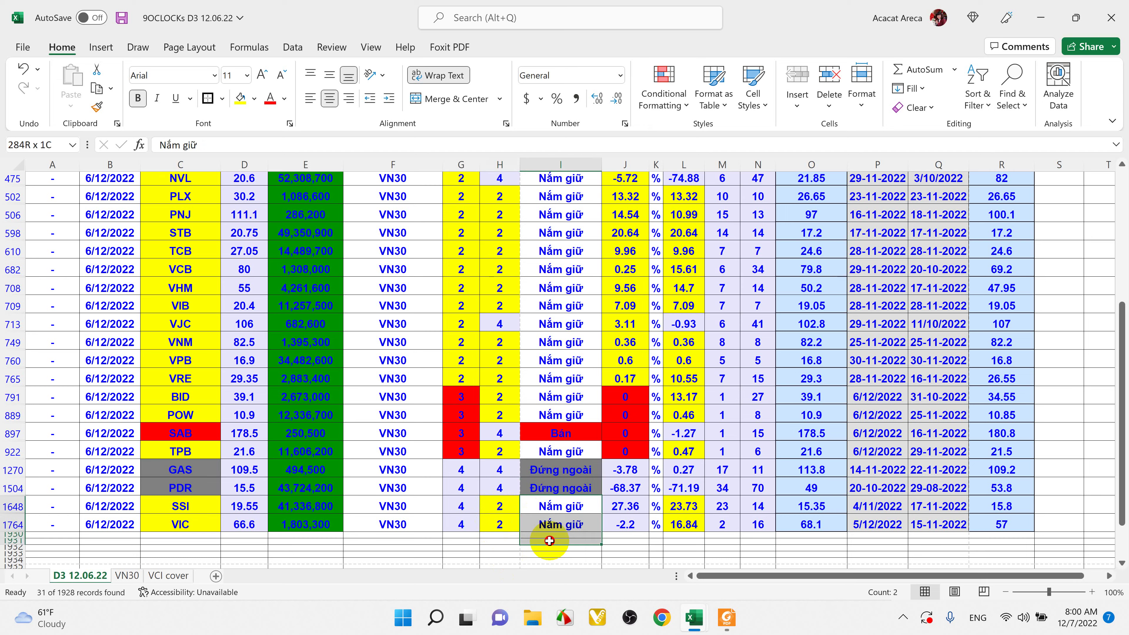
Step: Review the nDay 3 values of the first VN30 stocks and CTG's nDay 4 value
scroll(543, 519, "up", 5)
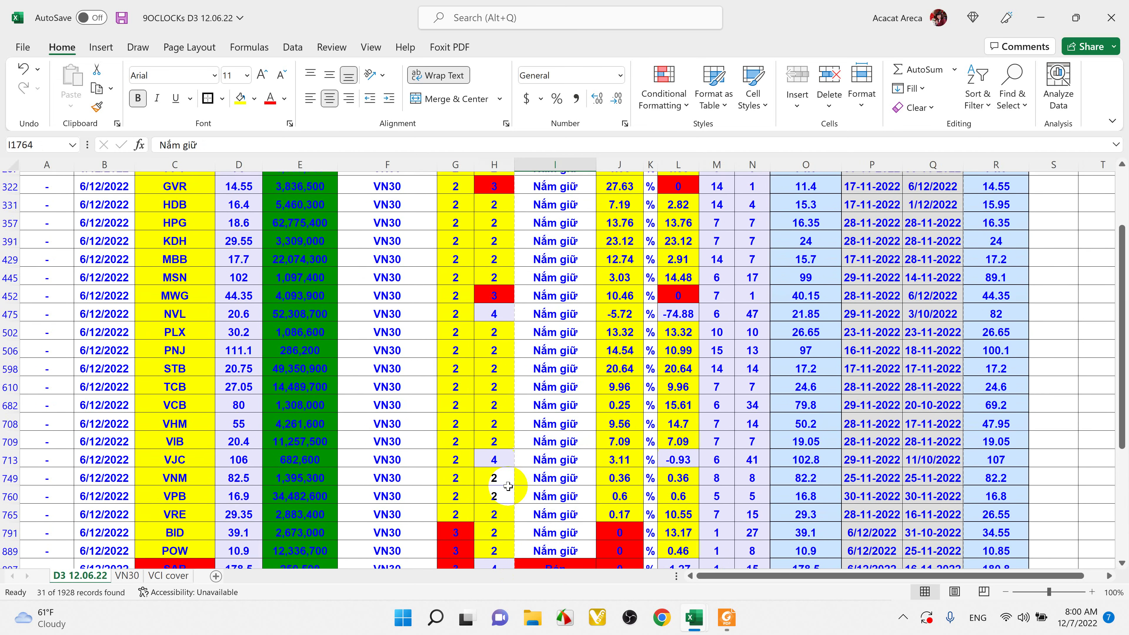
left_click(716, 226)
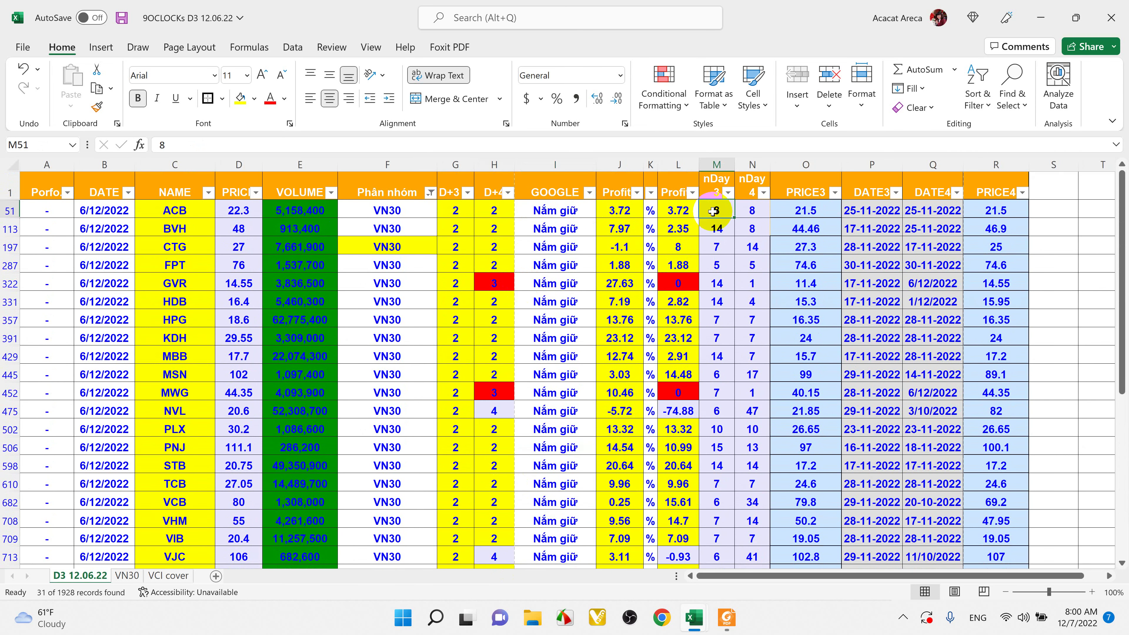
left_click(716, 253)
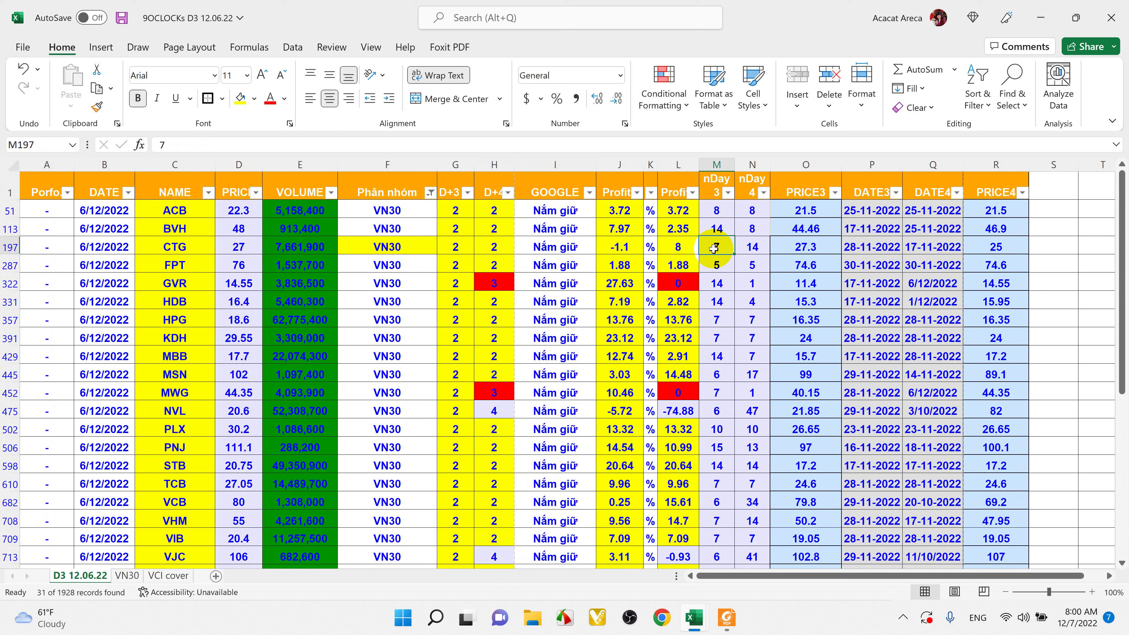
left_click(716, 265)
left_click(739, 246)
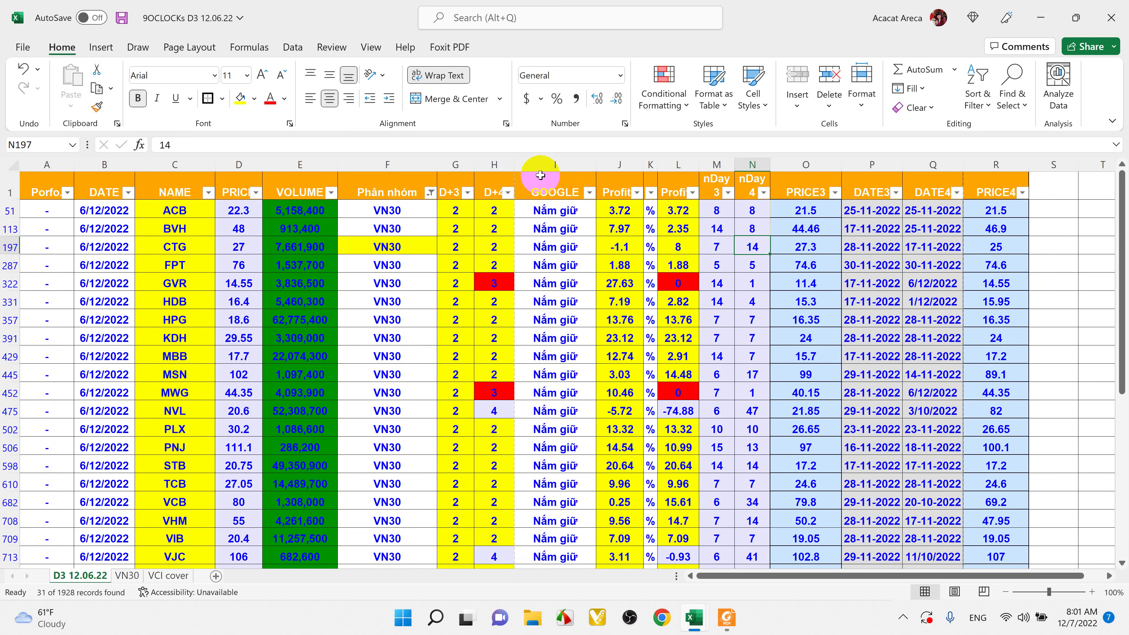
Step: Change the Phân nhóm filter from VN30 to show only the VCI cover group
left_click(426, 193)
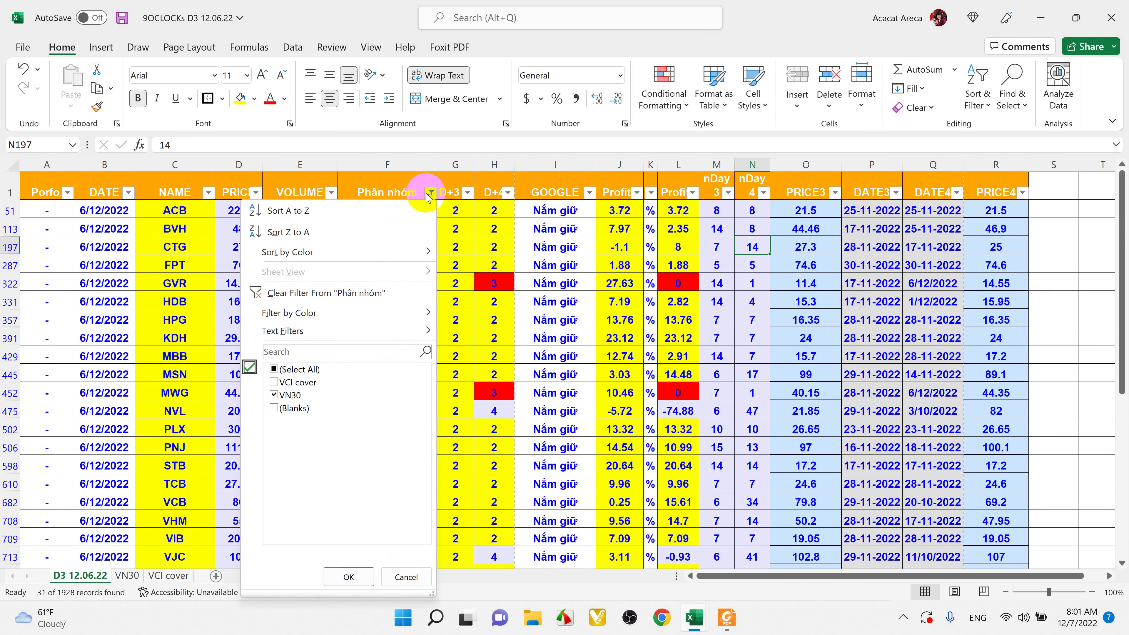
left_click(275, 382)
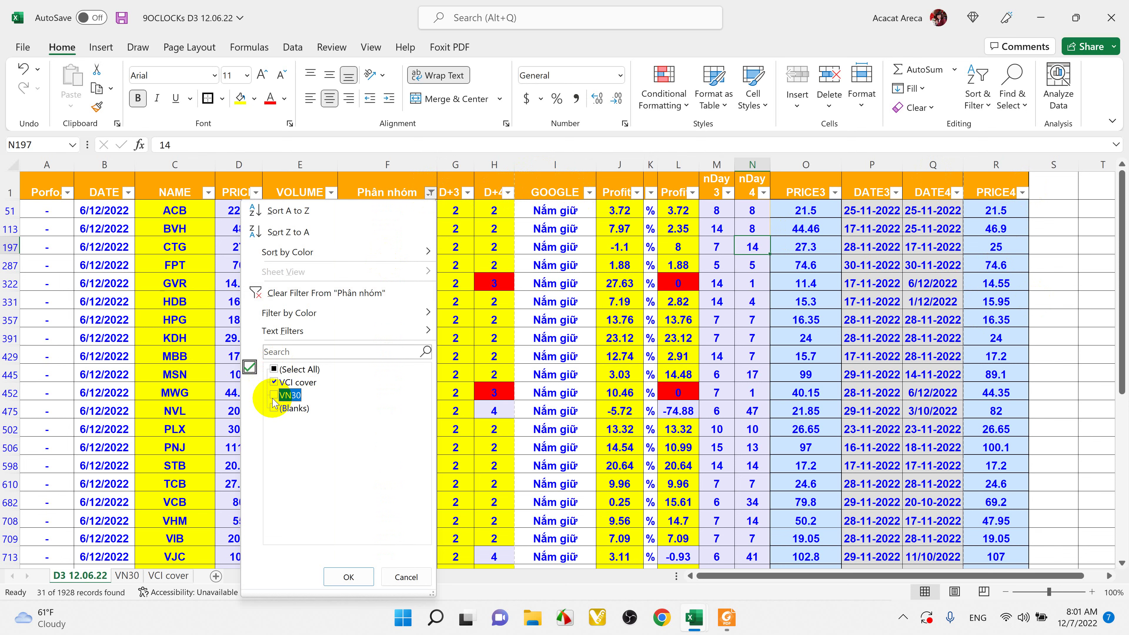
left_click(348, 576)
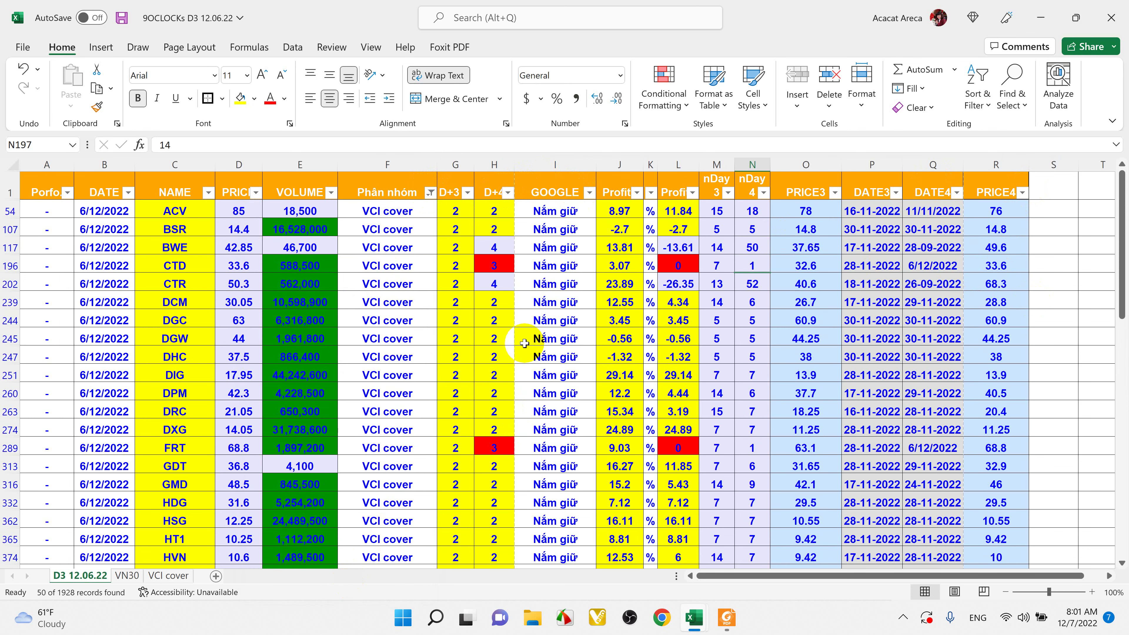
Step: Look through the VCI cover stocks, examining their D+3 and D+4 signals and GOOGLE recommendations
scroll(525, 349, "down", 3)
scroll(525, 348, "down", 5)
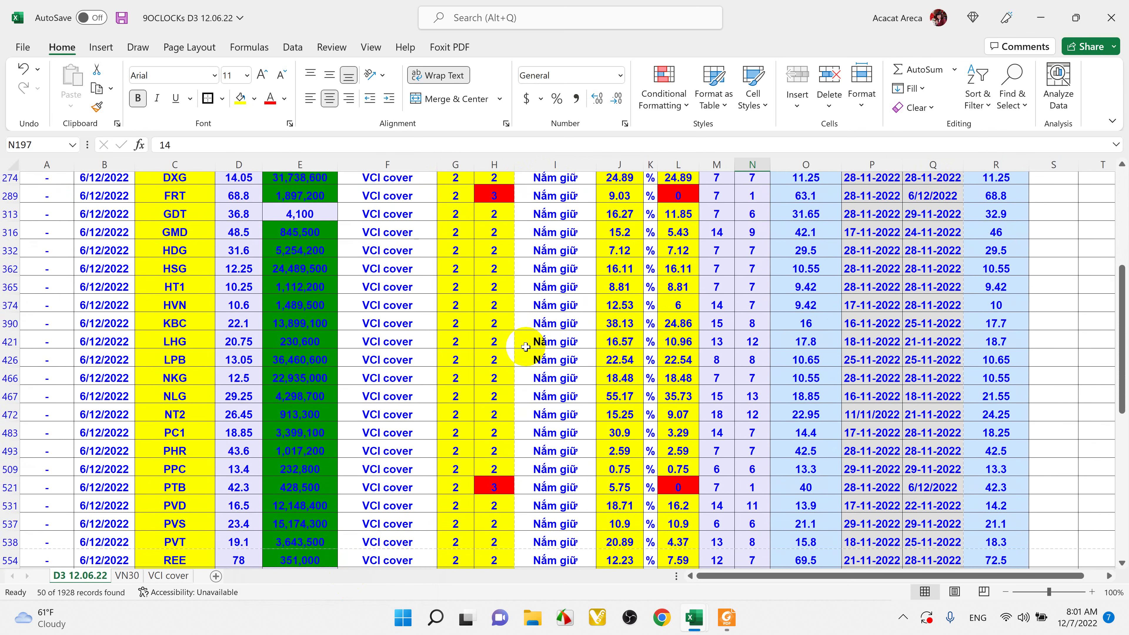
scroll(524, 347, "down", 4)
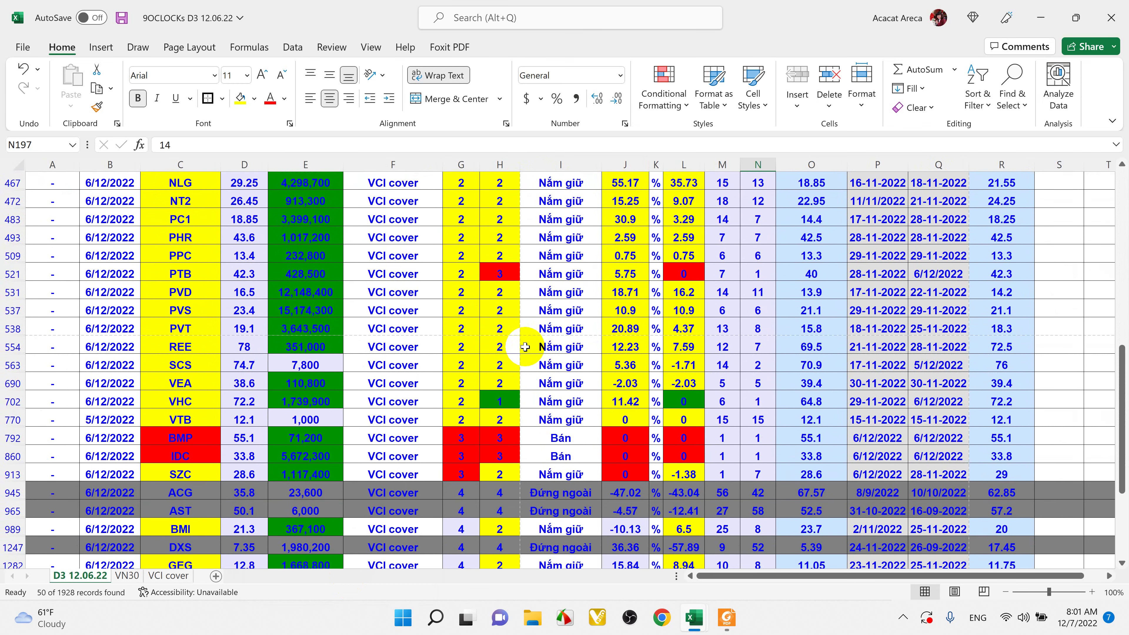
scroll(524, 347, "down", 1)
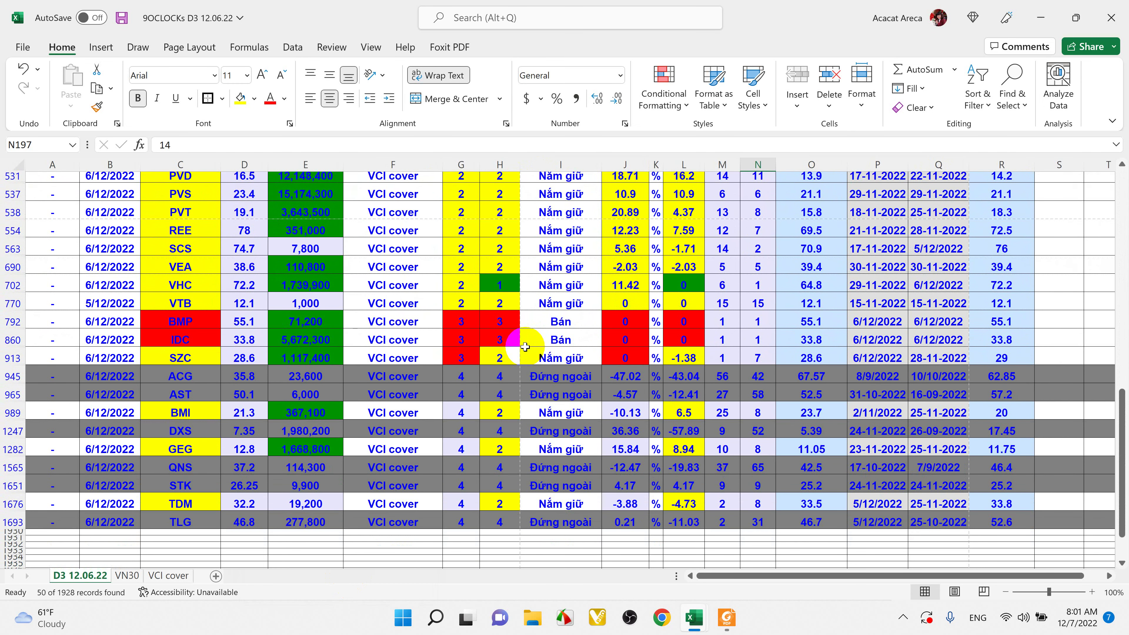
scroll(524, 346, "up", 5)
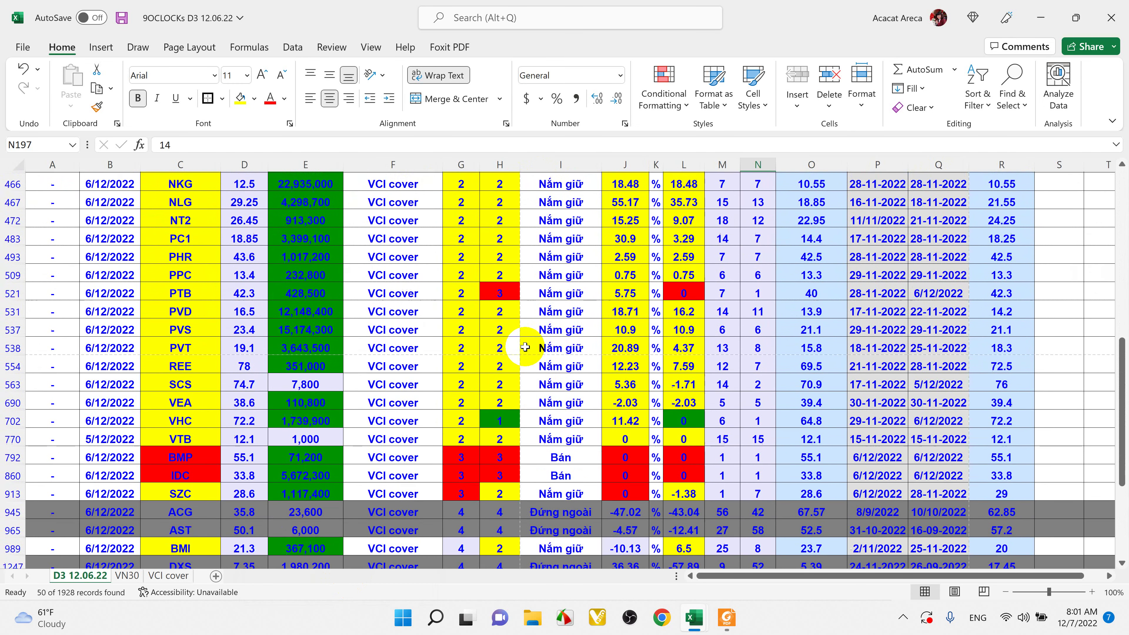
scroll(524, 347, "up", 2)
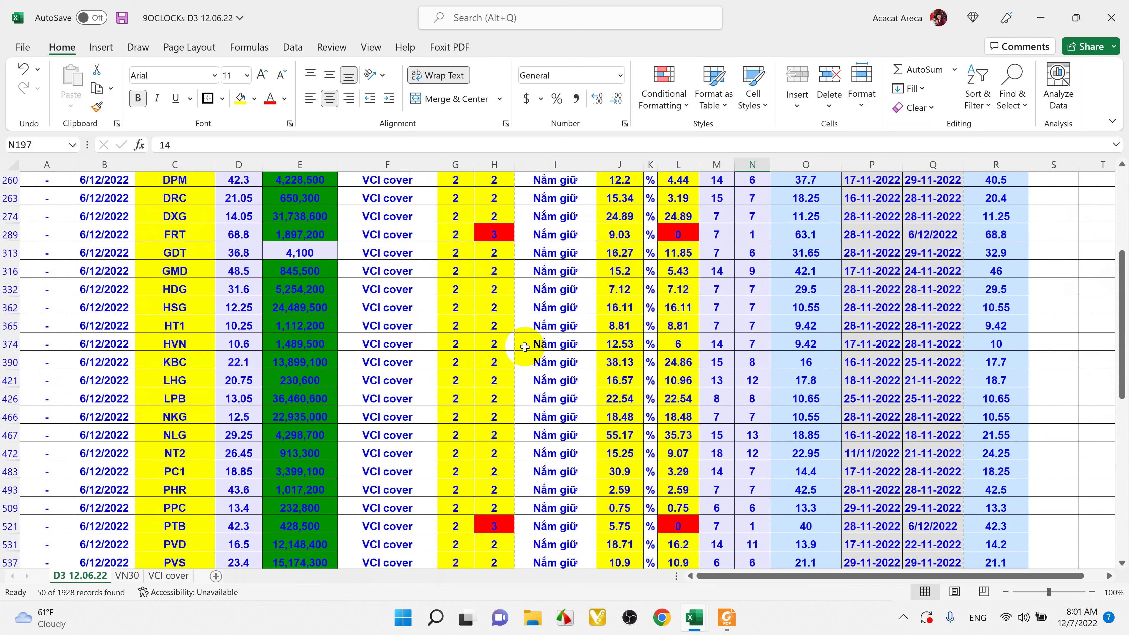
Step: Review DIG's profit, PRICE3, PRICE4 and current price, and DPM's current price in the VCI cover list
scroll(525, 347, "up", 4)
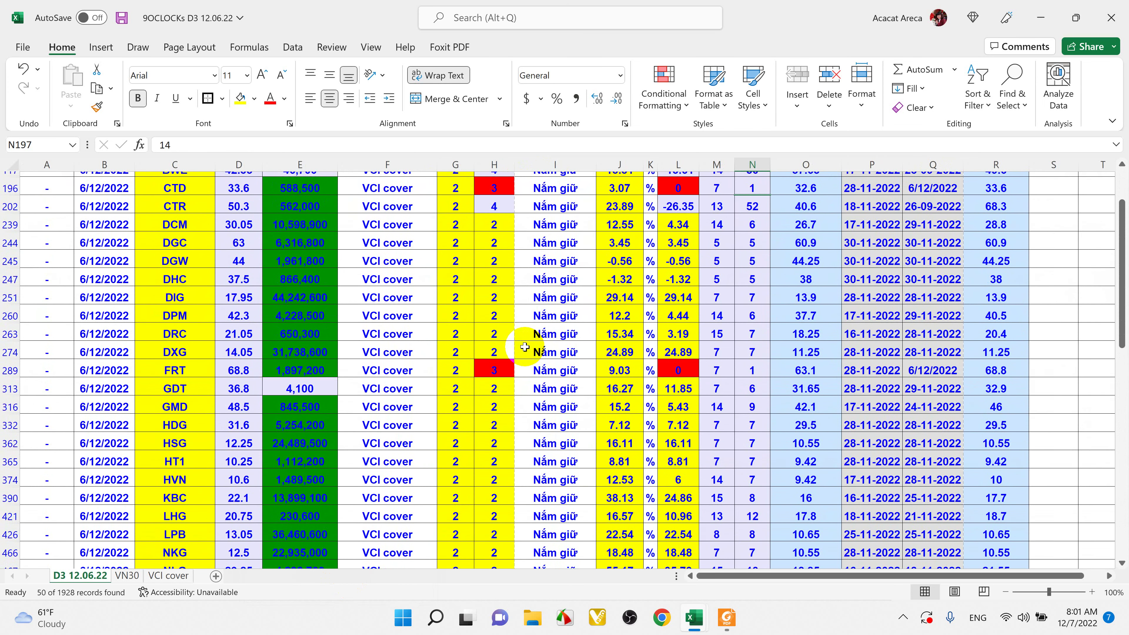
scroll(525, 347, "up", 1)
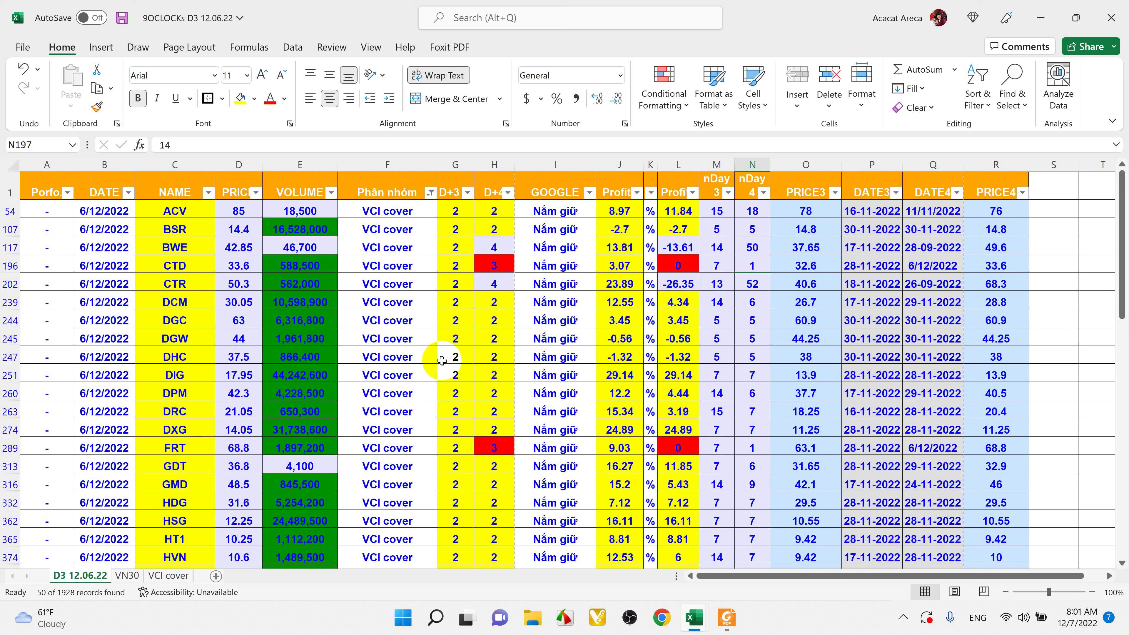
left_click(623, 374)
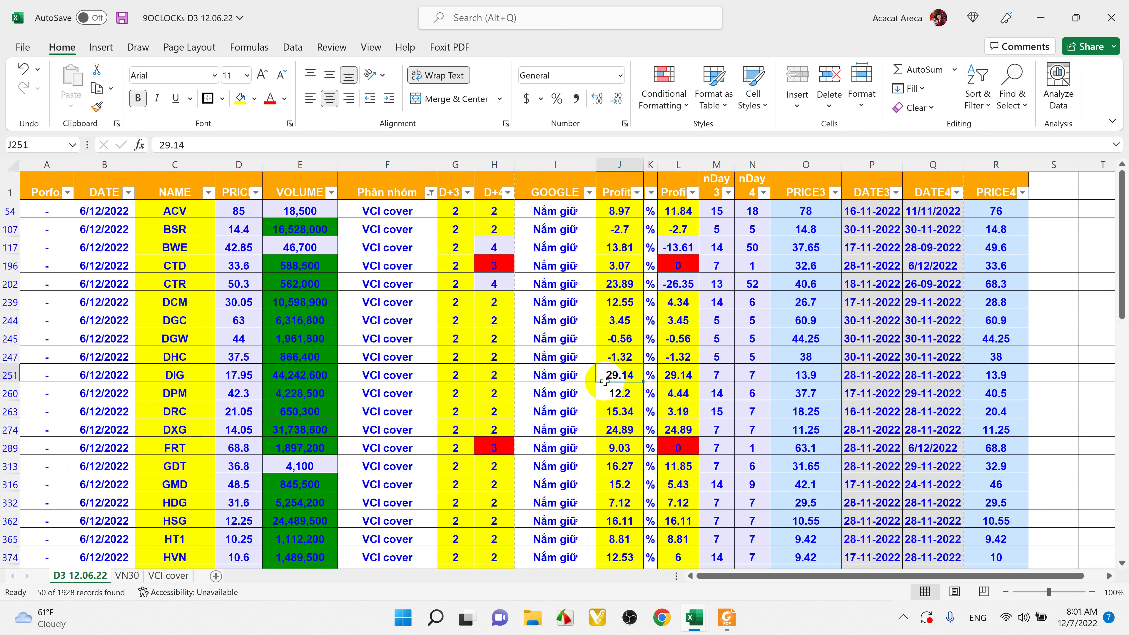
left_click(798, 374)
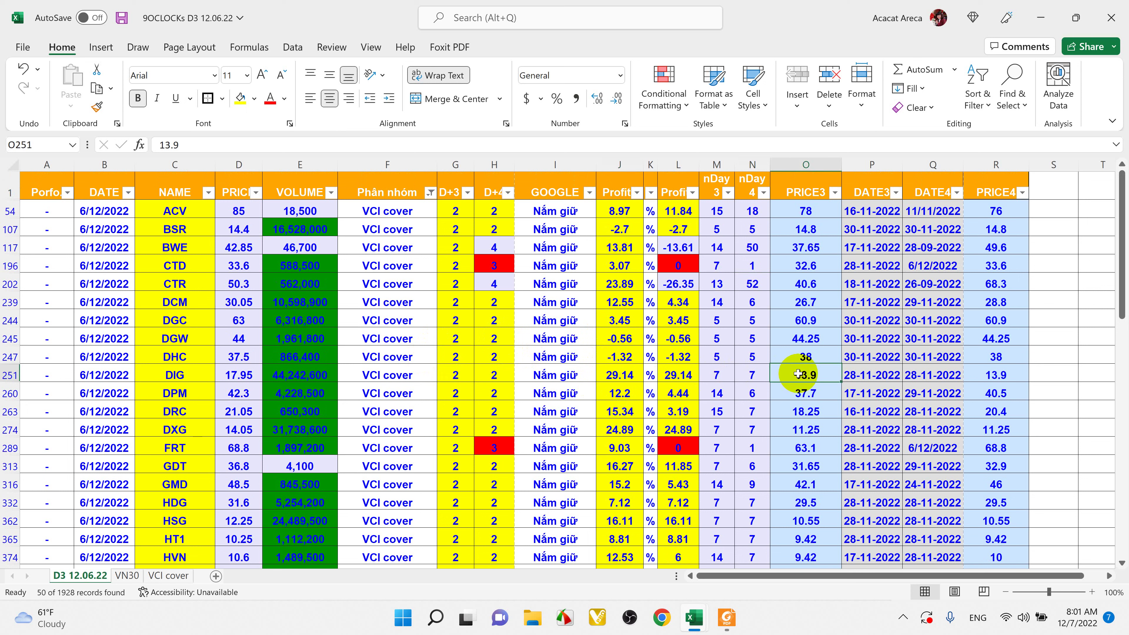
left_click(996, 374)
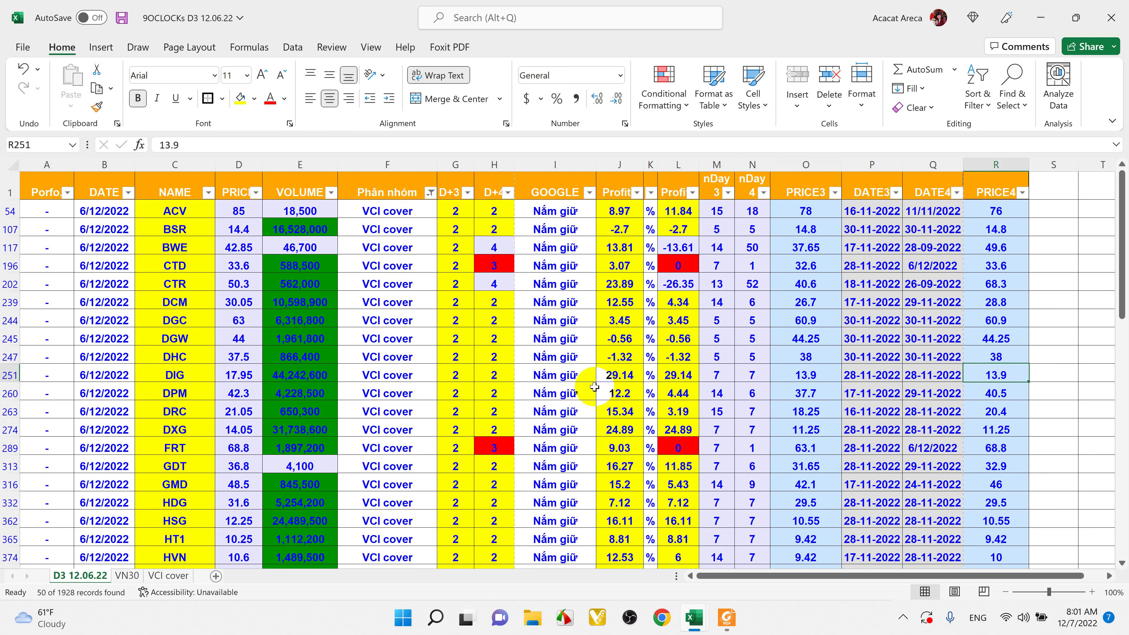
left_click(606, 378)
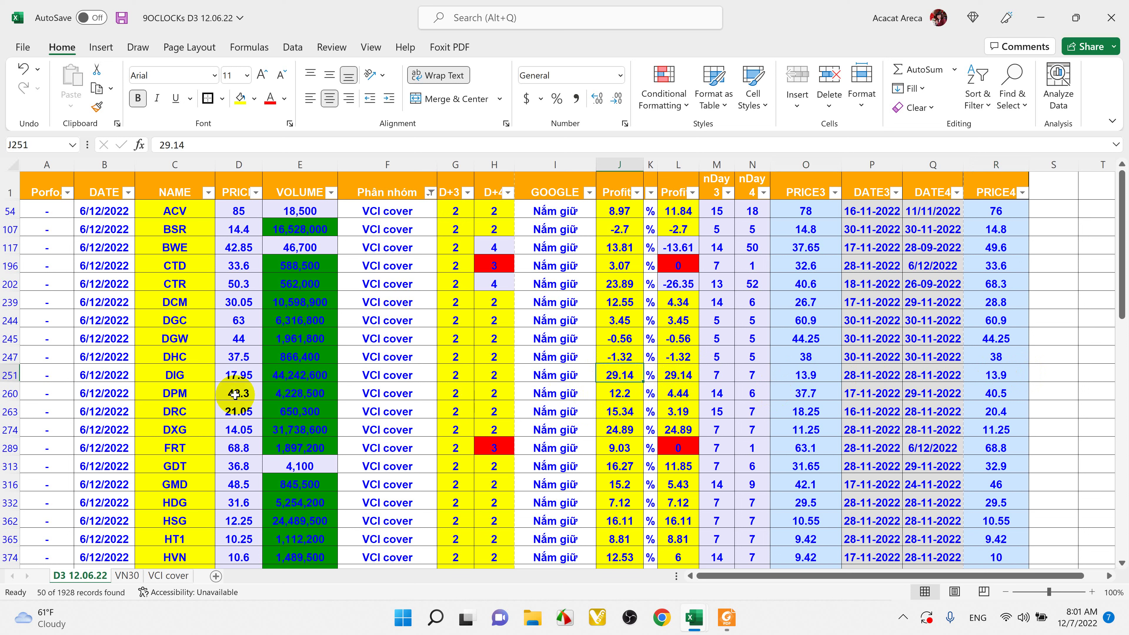
left_click(235, 374)
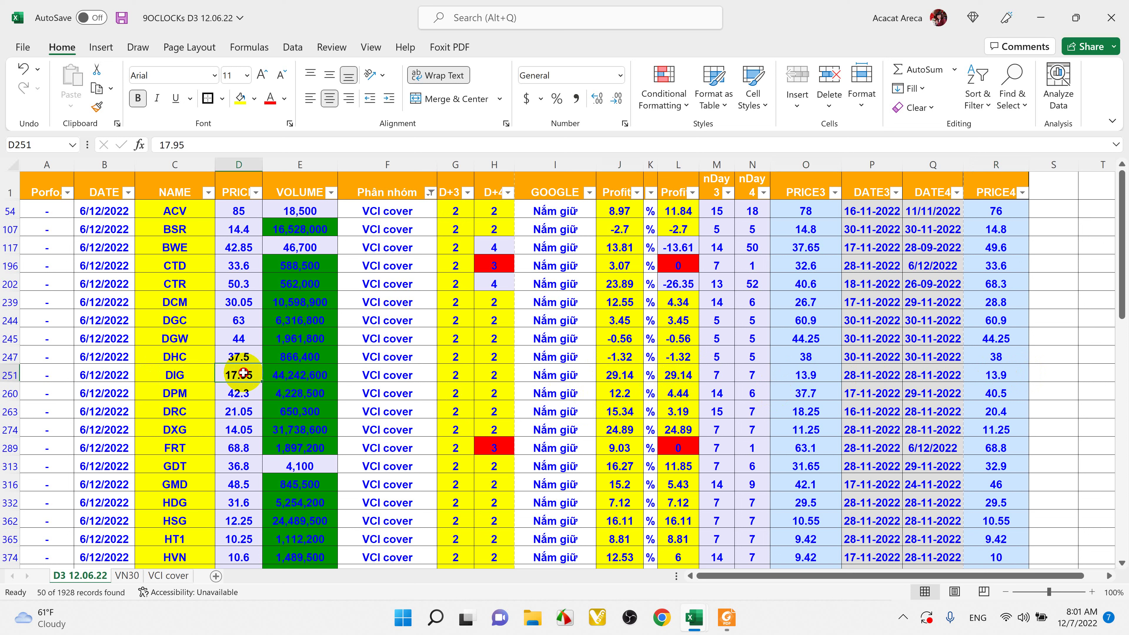
left_click(246, 393)
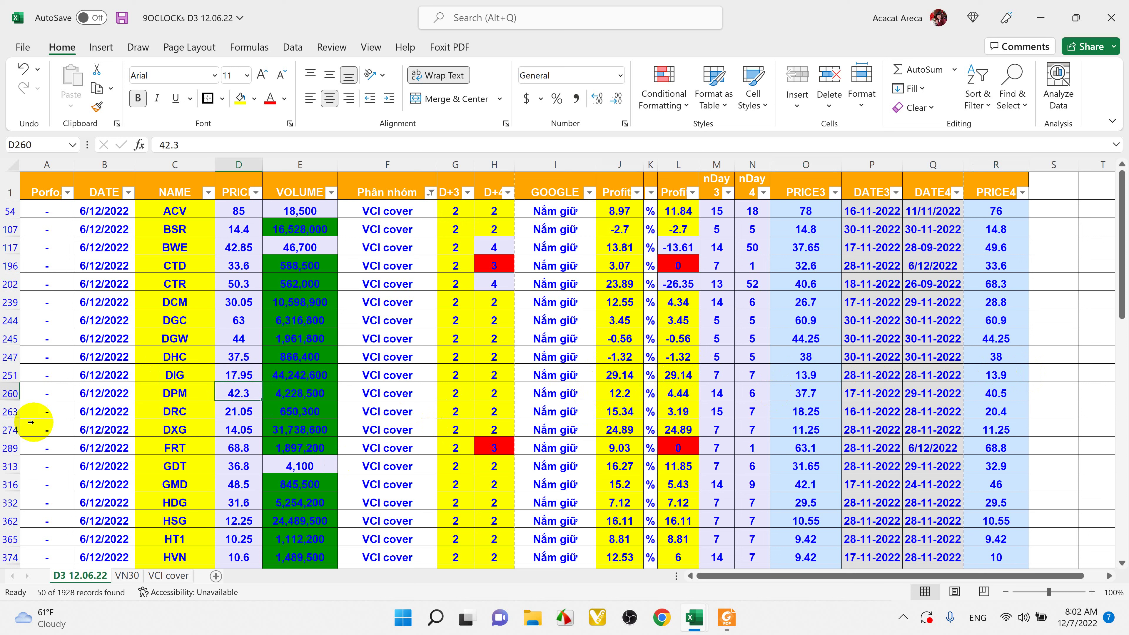
Step: Check the GOOGLE recommendations of FRT and KBC
left_click(567, 445)
scroll(561, 459, "down", 2)
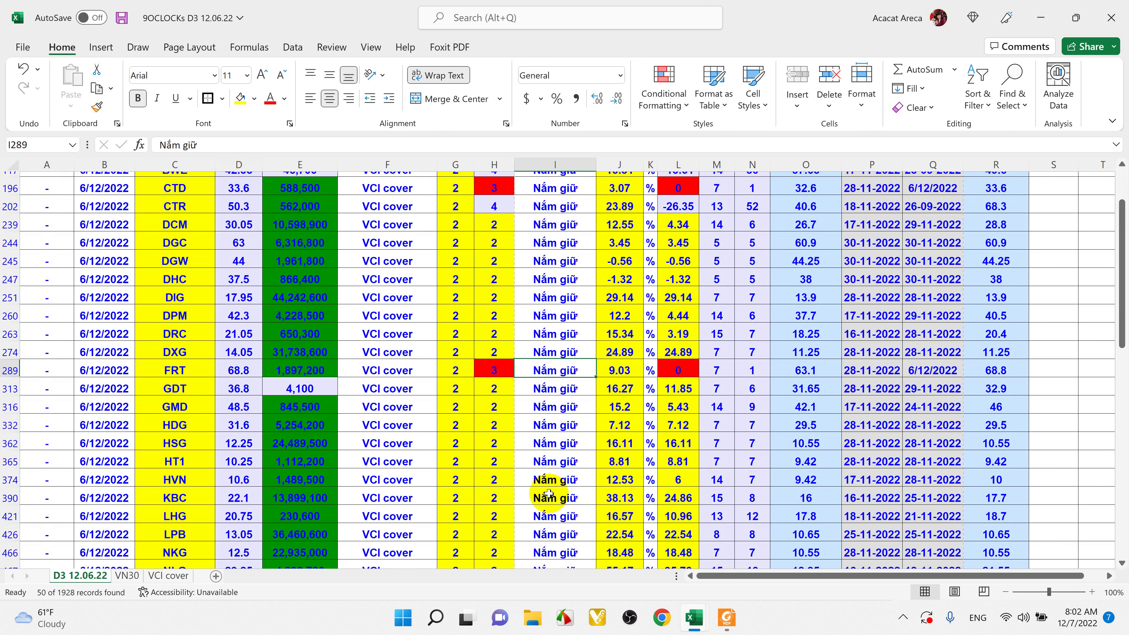
left_click(560, 498)
scroll(554, 485, "down", 1)
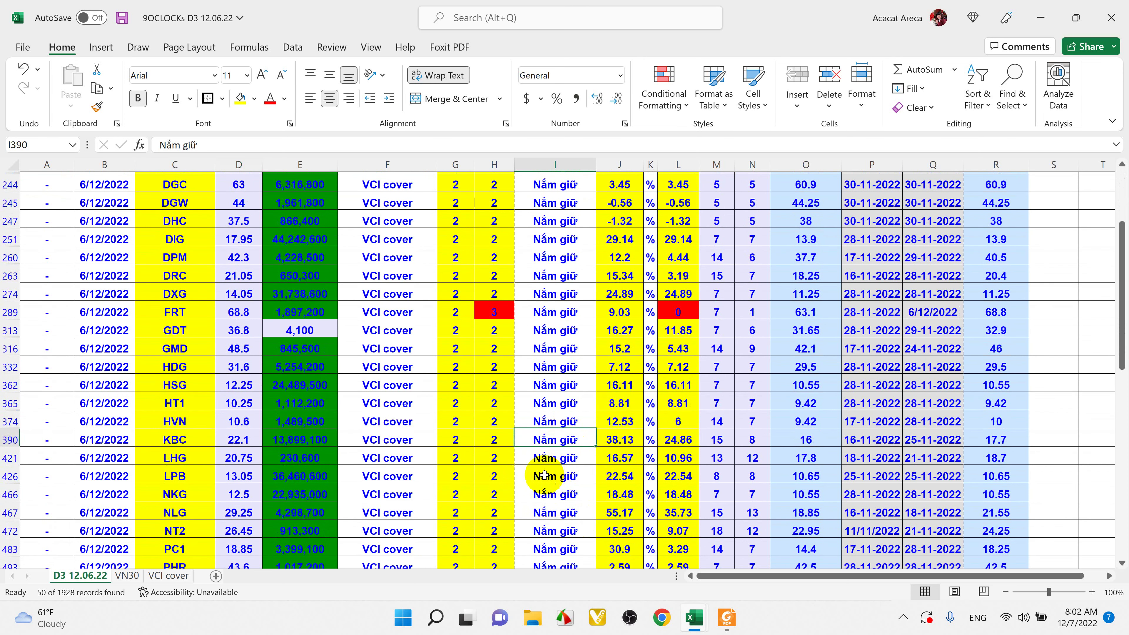
scroll(545, 474, "down", 1)
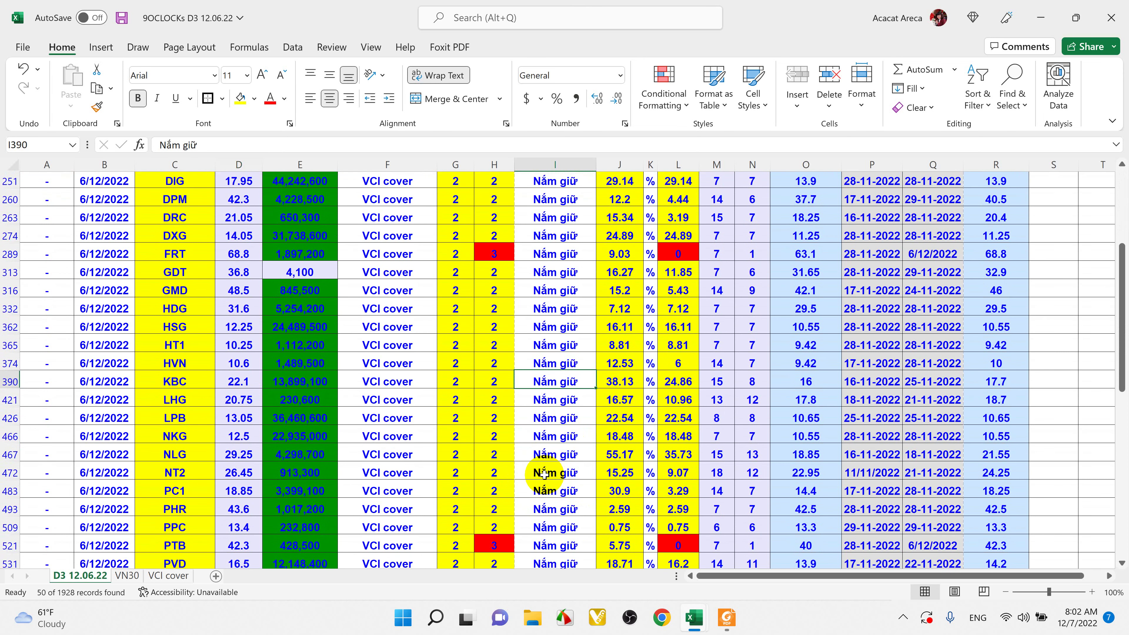
Step: Check NLG's GOOGLE recommendation and both of its profit values, plus PC1's first profit value
left_click(556, 458)
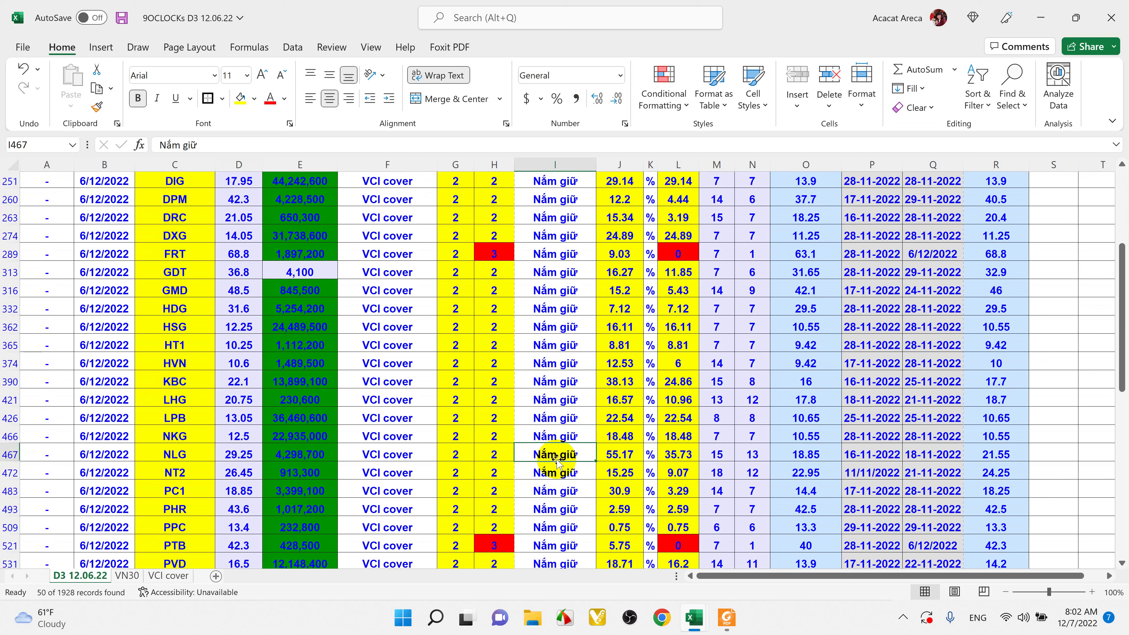
left_click(616, 456)
left_click(692, 461)
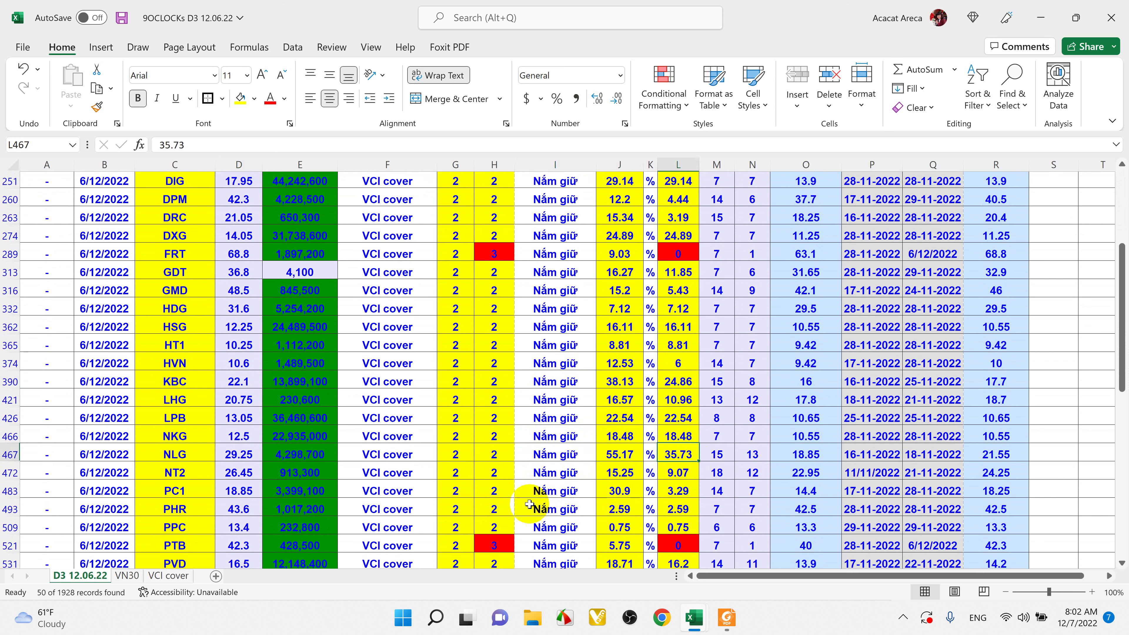
left_click(628, 491)
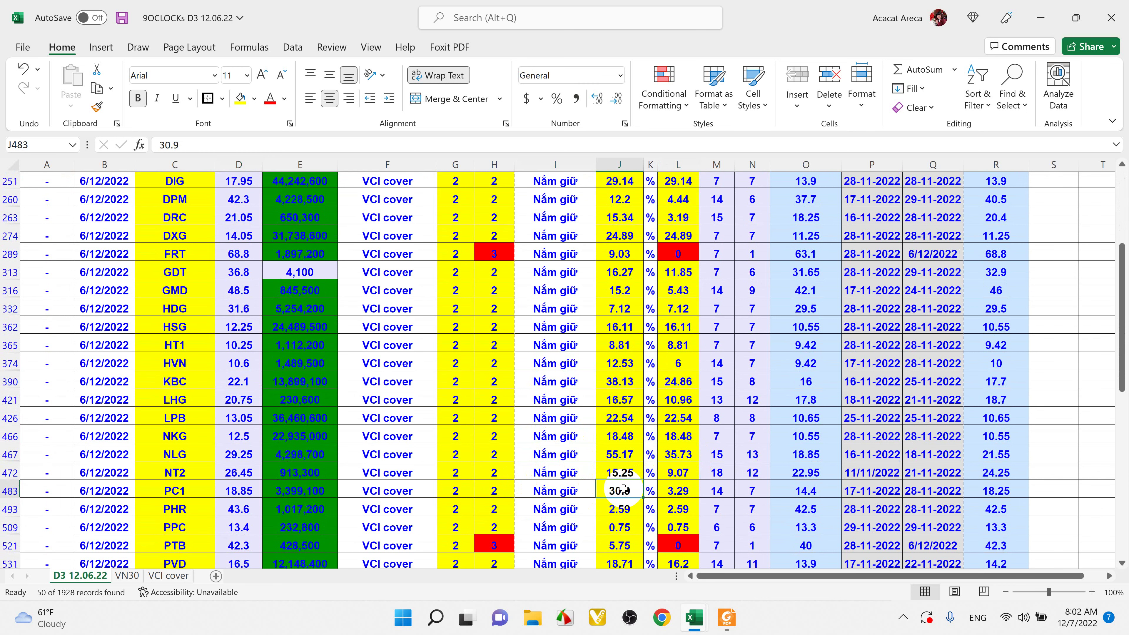
Step: Examine the GOOGLE recommendations of BMP and IDC and the remaining stocks through the end of the VCI cover list
scroll(596, 500, "down", 1)
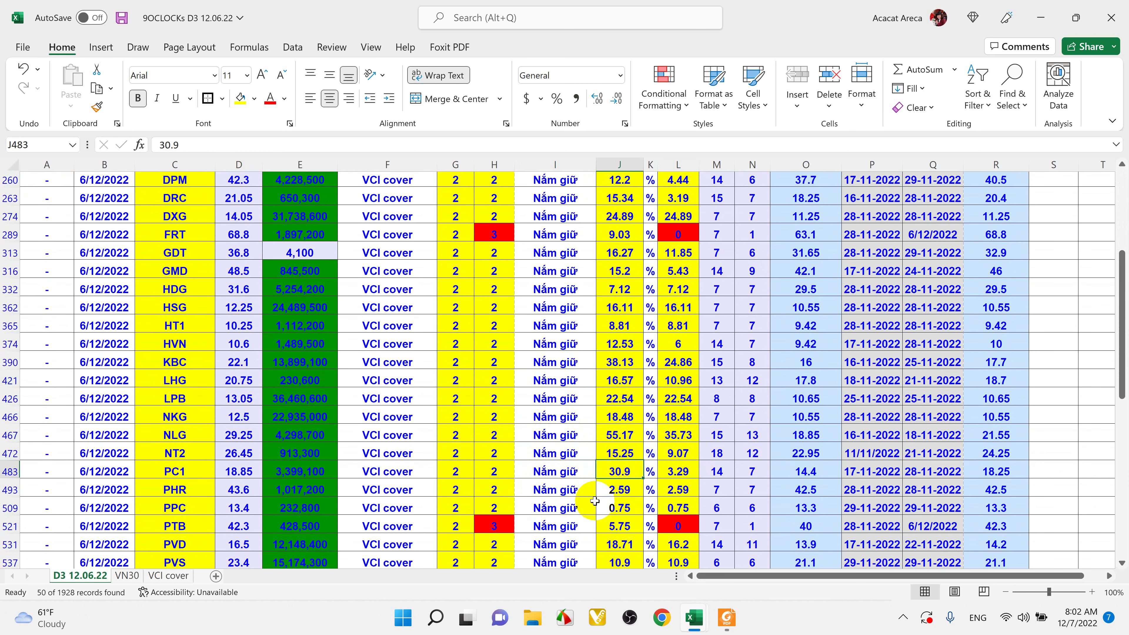
scroll(595, 500, "down", 3)
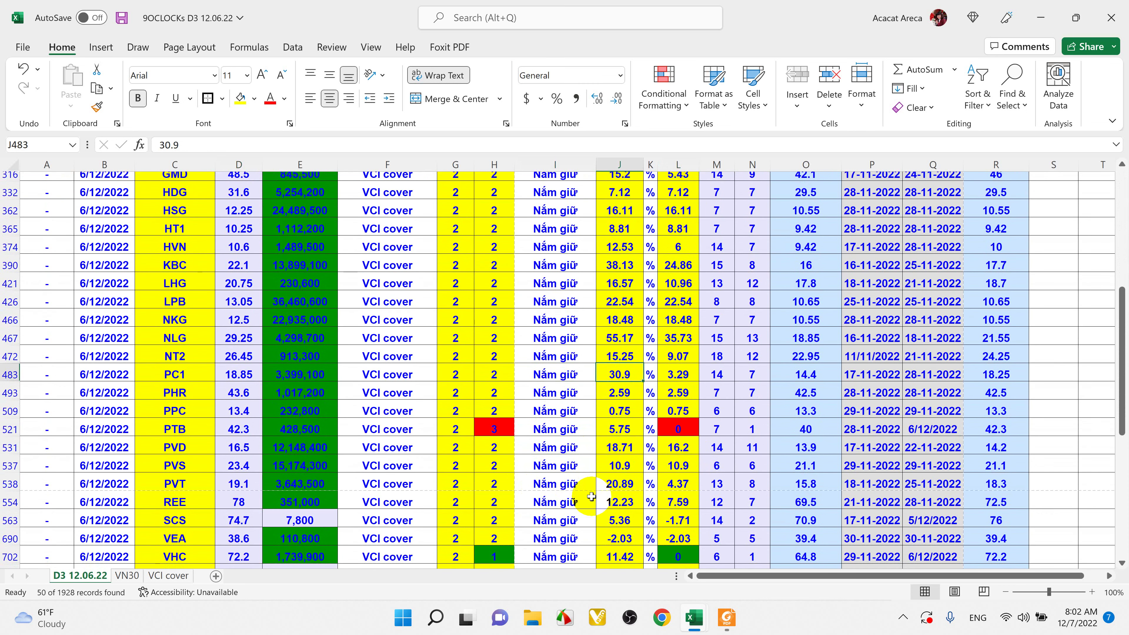
scroll(591, 497, "down", 2)
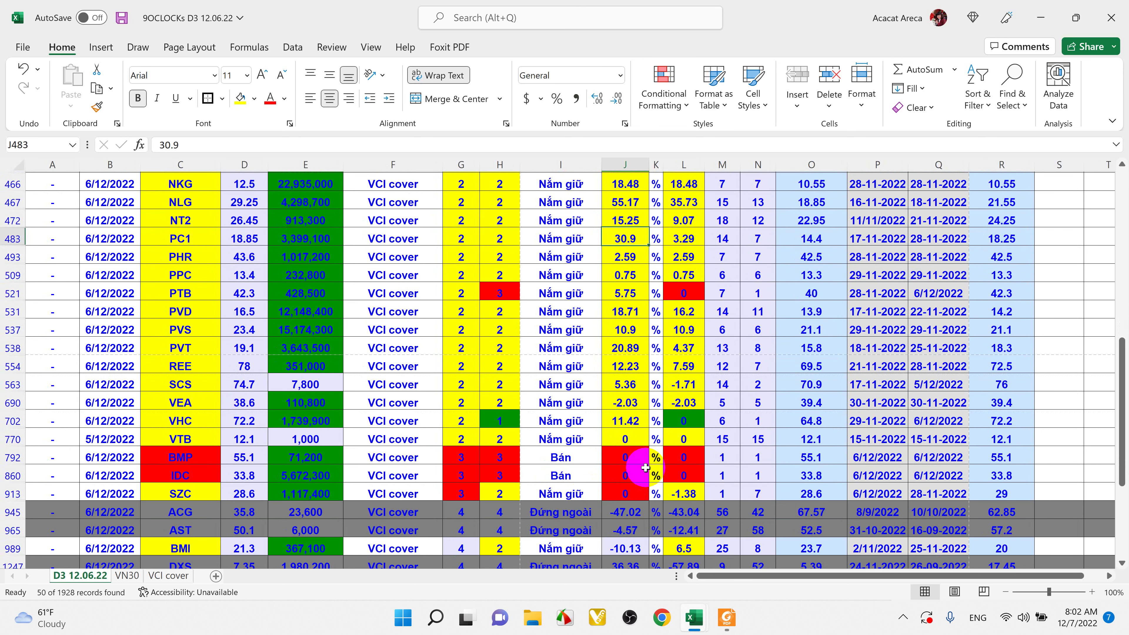
left_click(564, 458)
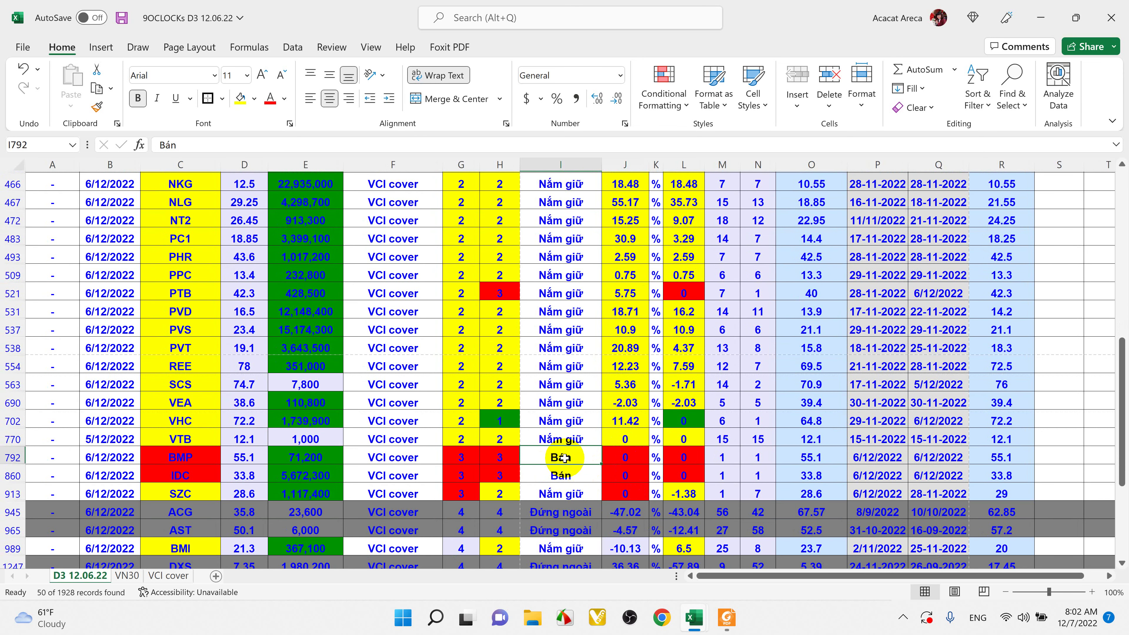
left_click(563, 476)
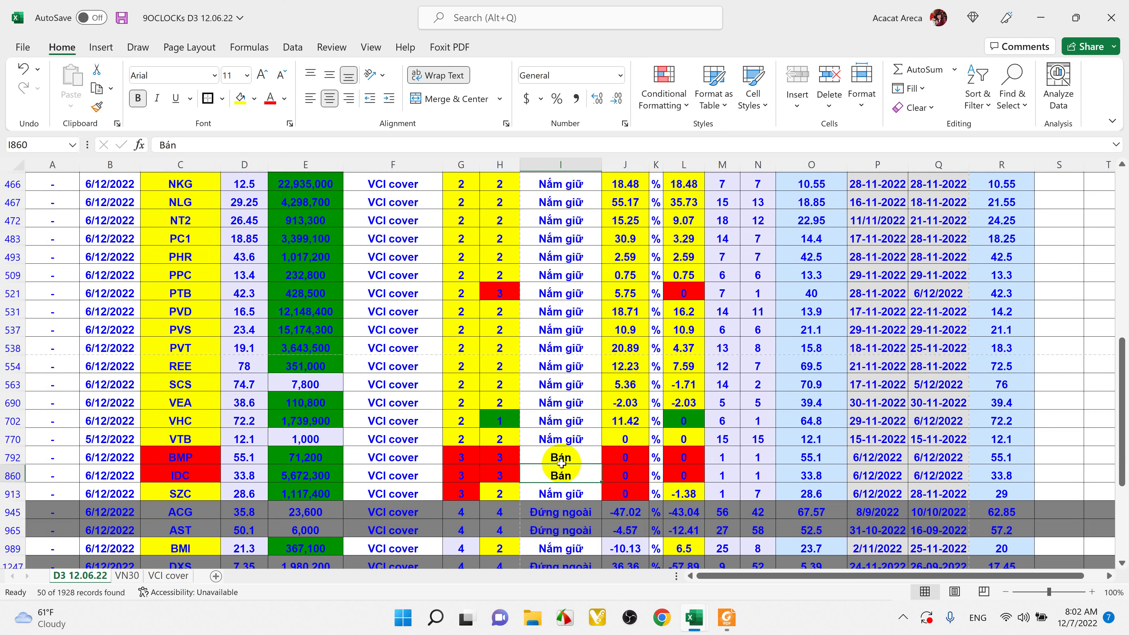
scroll(564, 473, "down", 3)
scroll(569, 463, "down", 1)
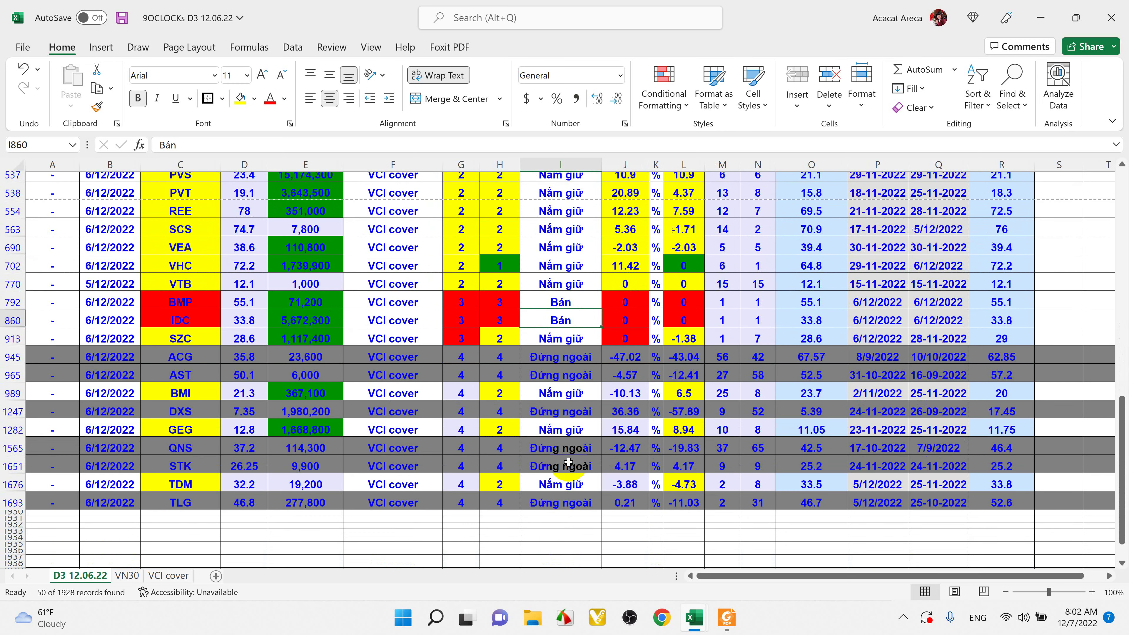
Step: Look back over the D+3 and D+4 signals of the VCI cover stocks, including BWE's D+4 signal
scroll(569, 462, "up", 9)
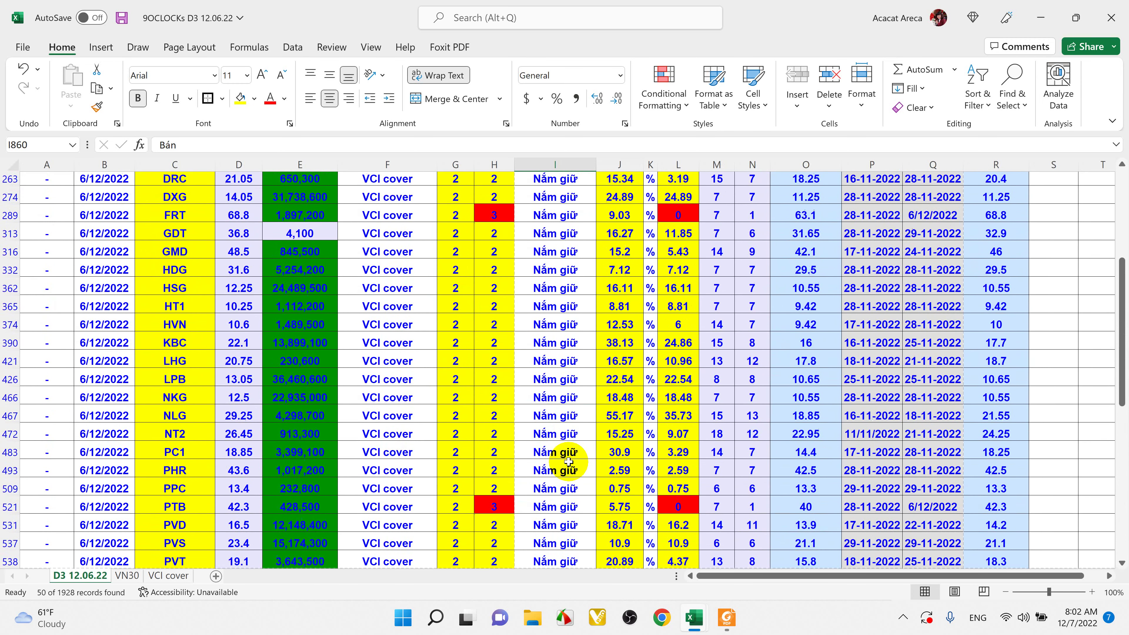
scroll(569, 463, "up", 3)
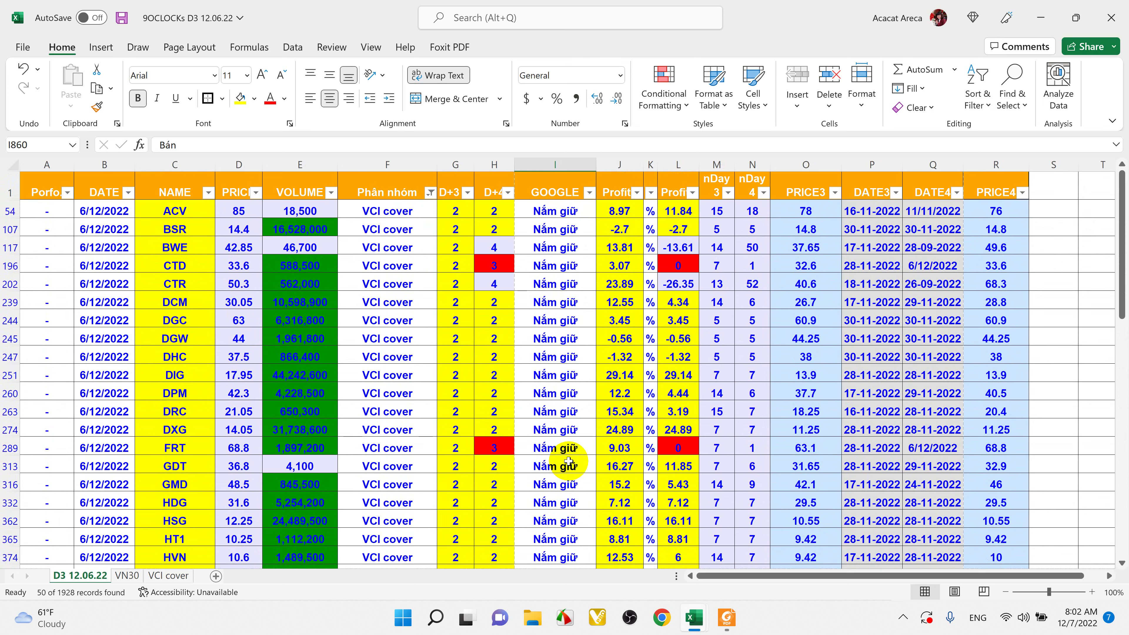
scroll(568, 461, "down", 2)
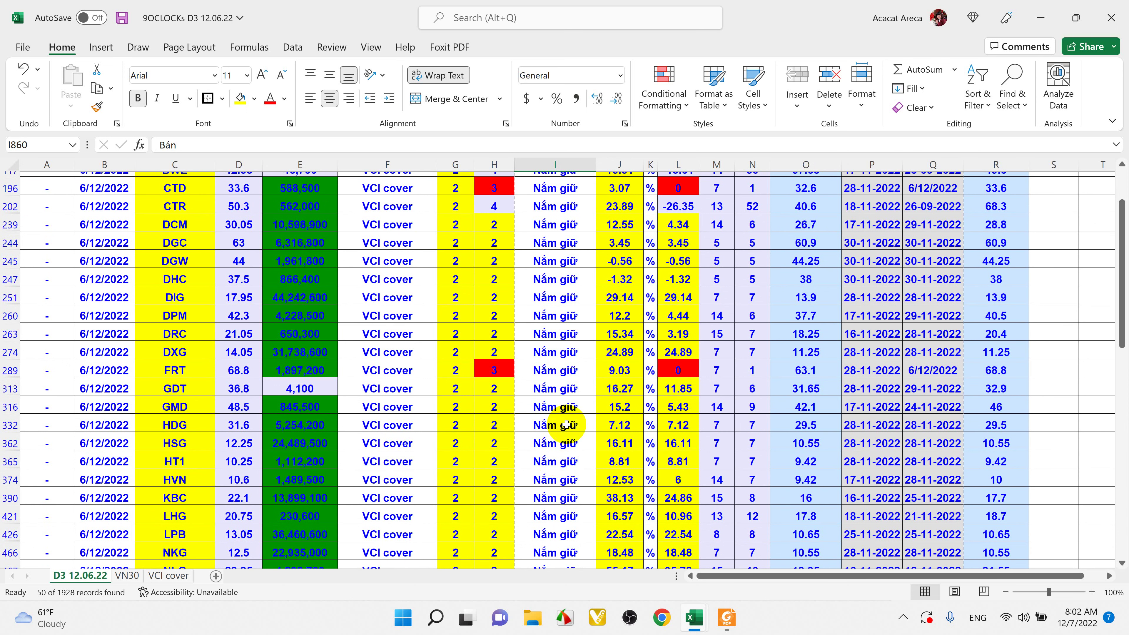
scroll(561, 427, "up", 1)
scroll(456, 405, "down", 4)
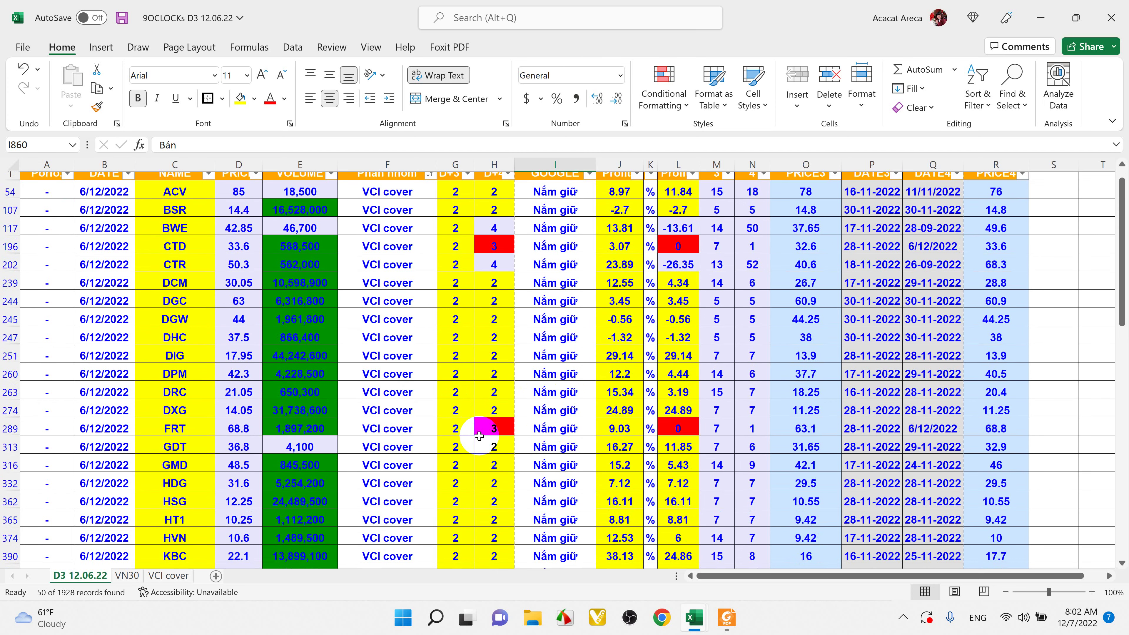
scroll(480, 436, "down", 1)
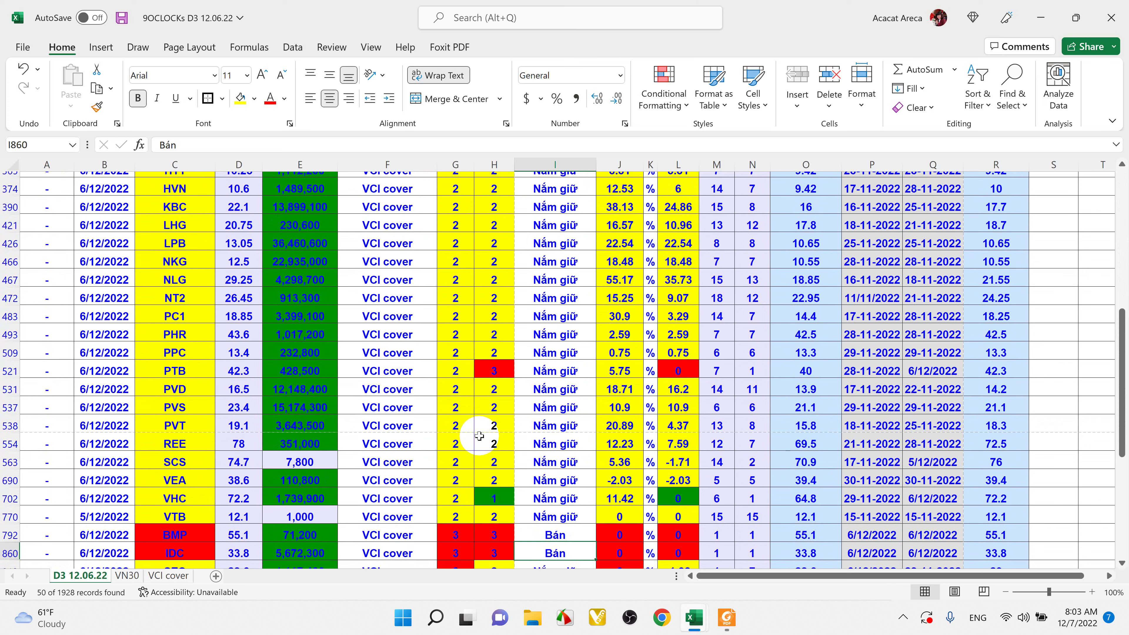
scroll(580, 454, "up", 5)
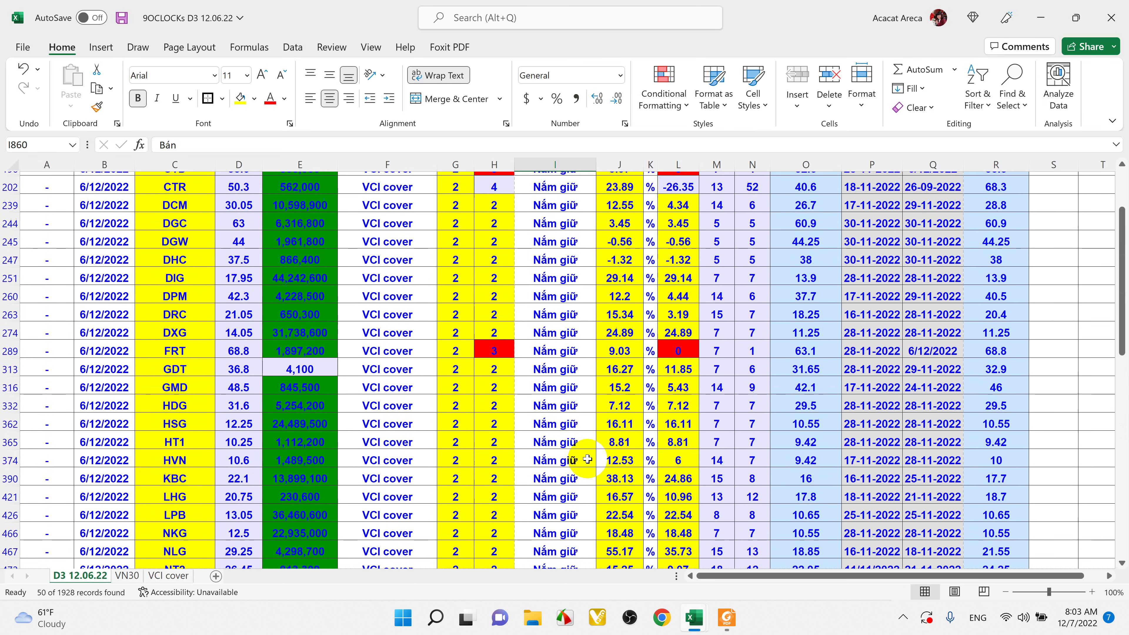
scroll(587, 459, "up", 2)
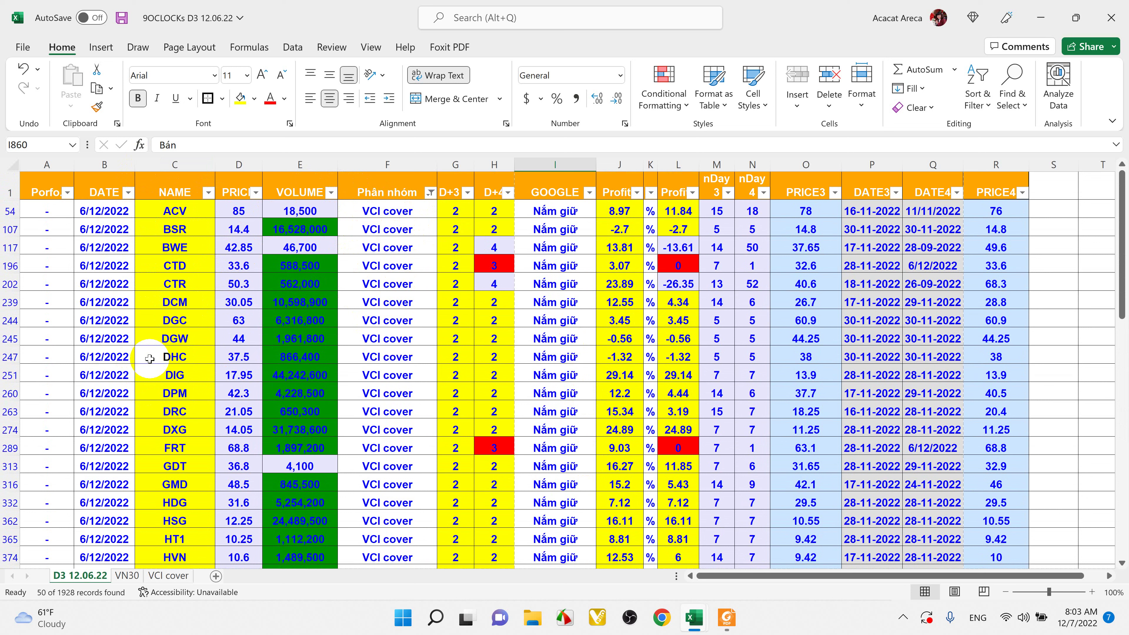
left_click(485, 245)
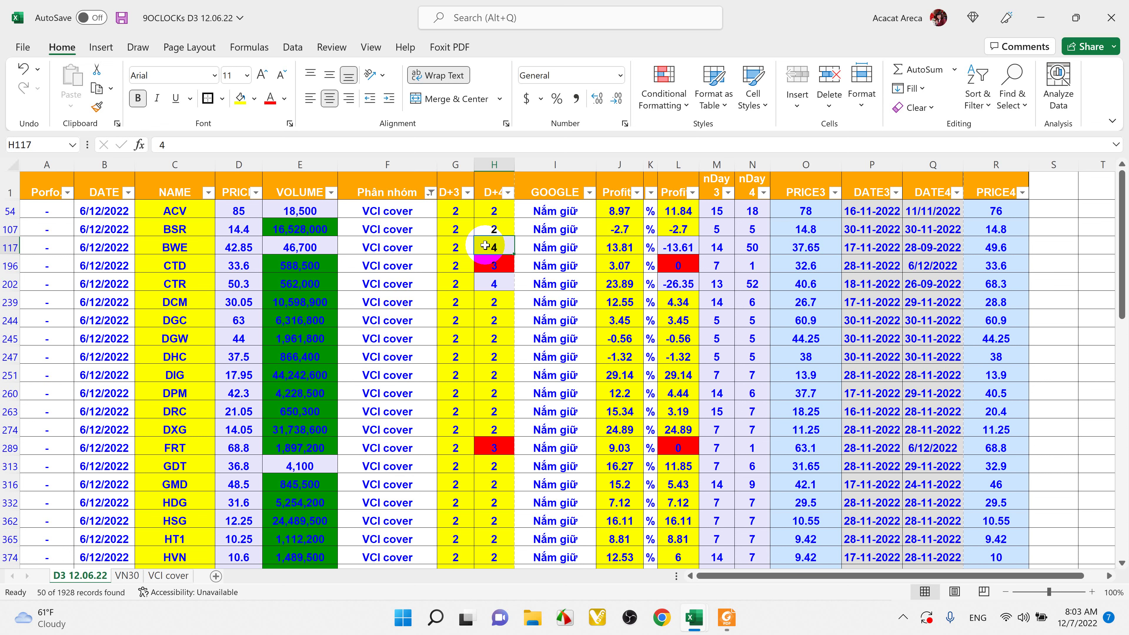
Step: Fill the GOOGLE recommendation cells of BMP and IDC with the standard red color
scroll(542, 356, "down", 8)
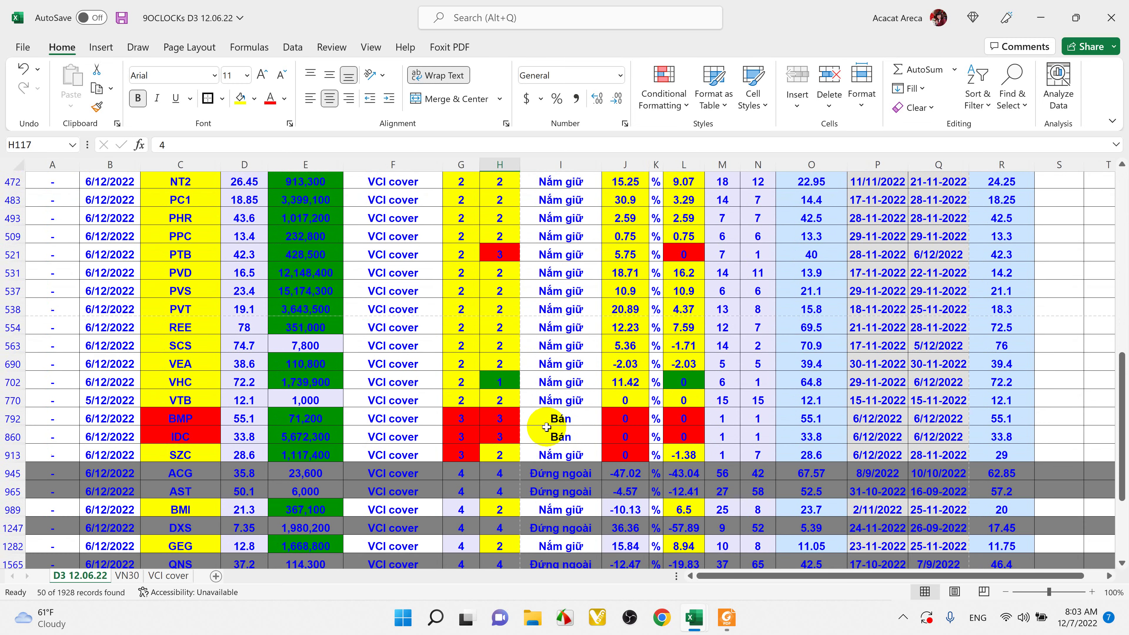
mouse_move(547, 427)
left_mouse_down()
mouse_move(546, 449)
mouse_move(544, 436)
left_mouse_up()
left_click(544, 426)
left_click(255, 99)
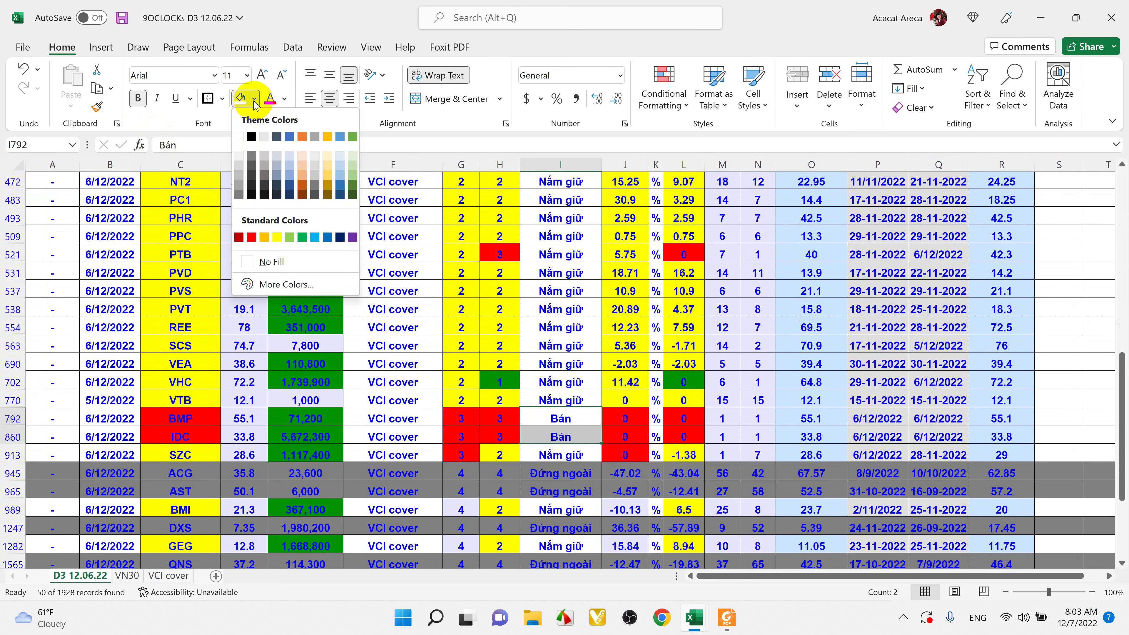
left_click(251, 237)
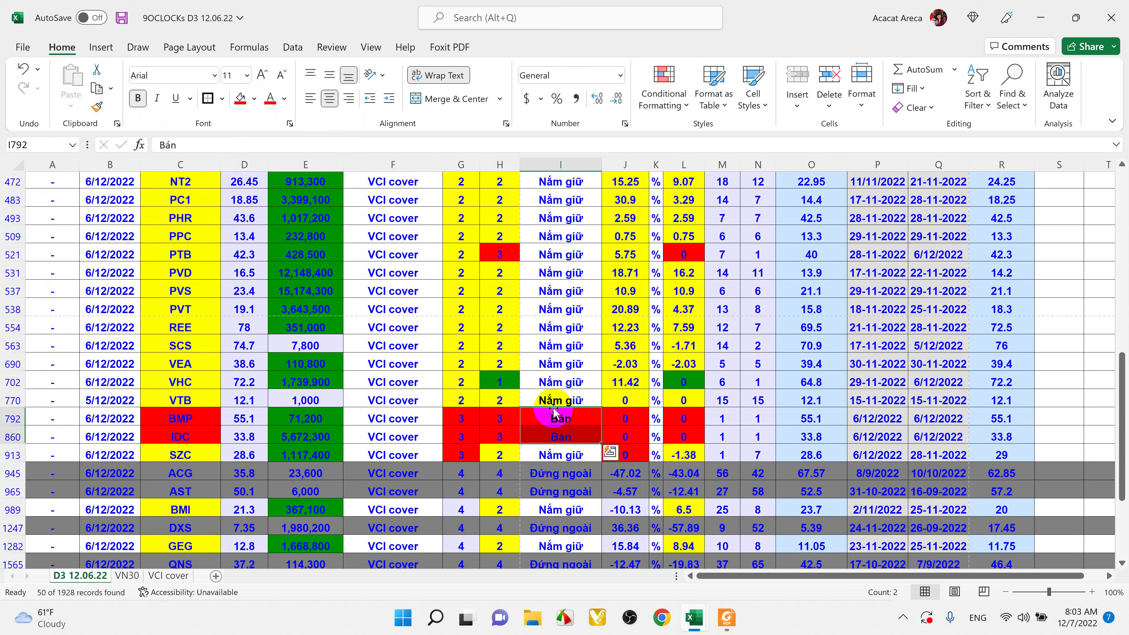
scroll(553, 411, "down", 1)
left_click(530, 360)
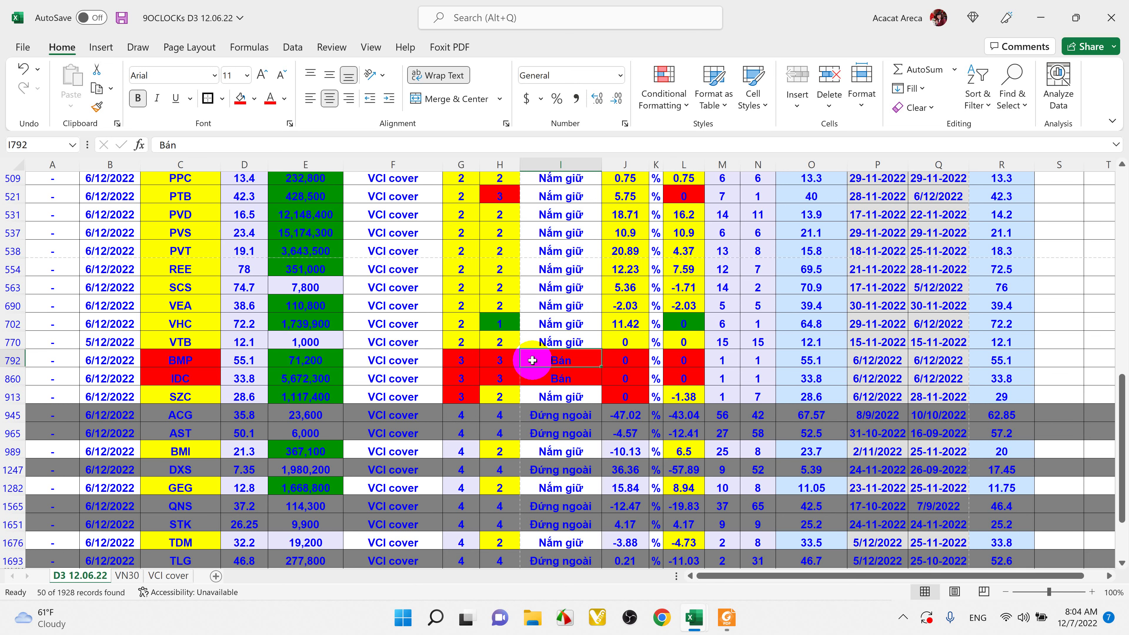
scroll(532, 360, "up", 5)
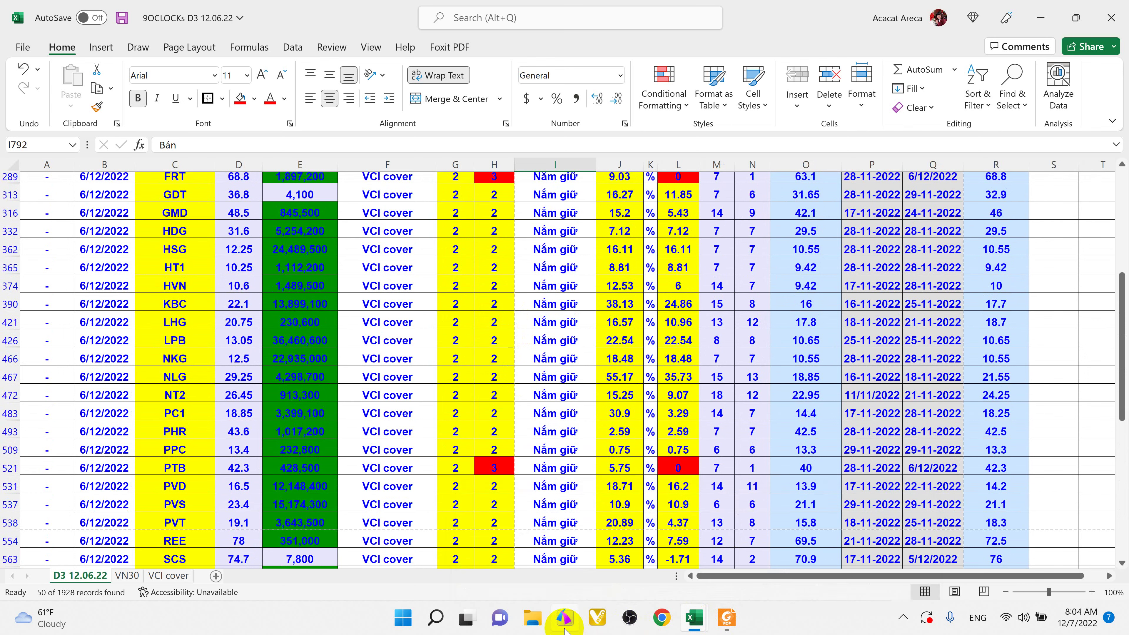
left_click(691, 627)
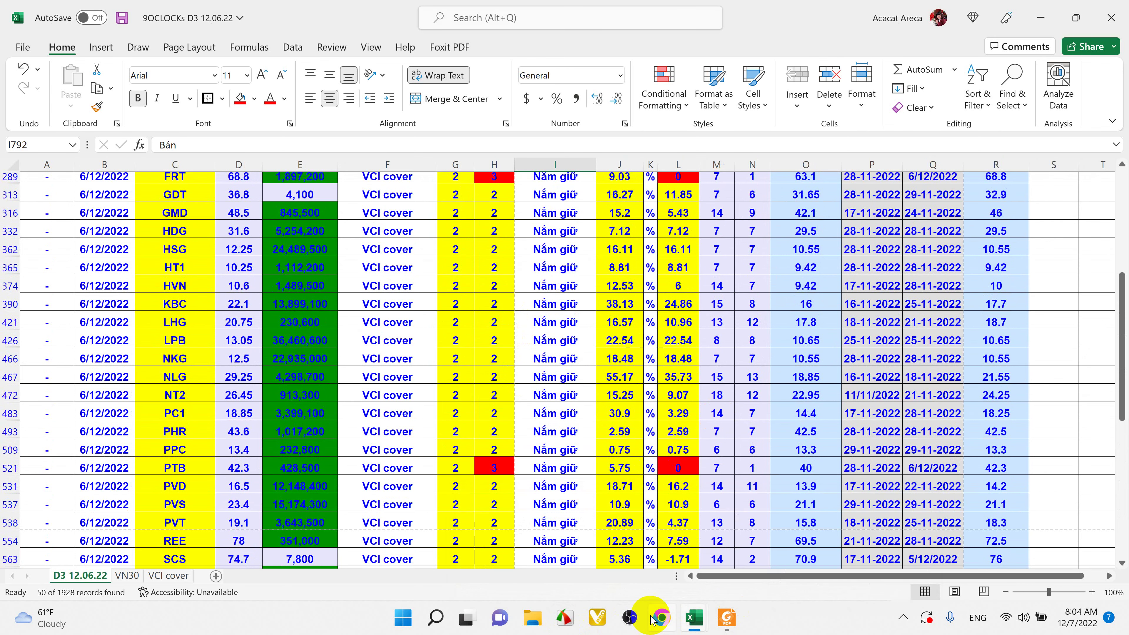
left_click(562, 225)
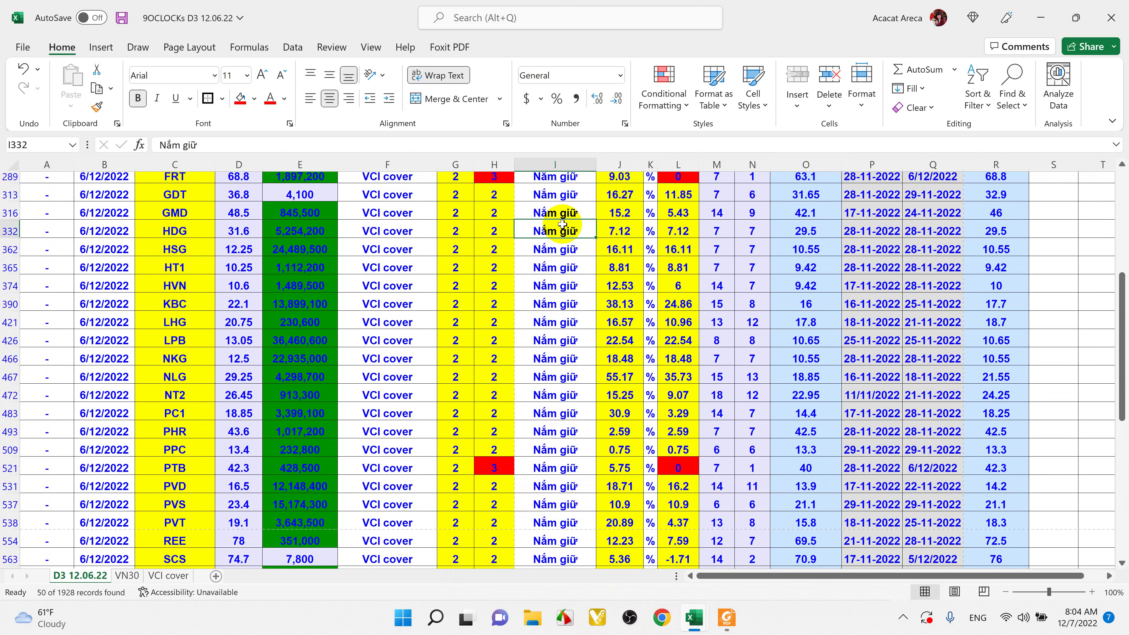
Step: Check HT1's GOOGLE recommendation and look through the signals and recommendations of the whole VCI cover list
left_click(580, 269)
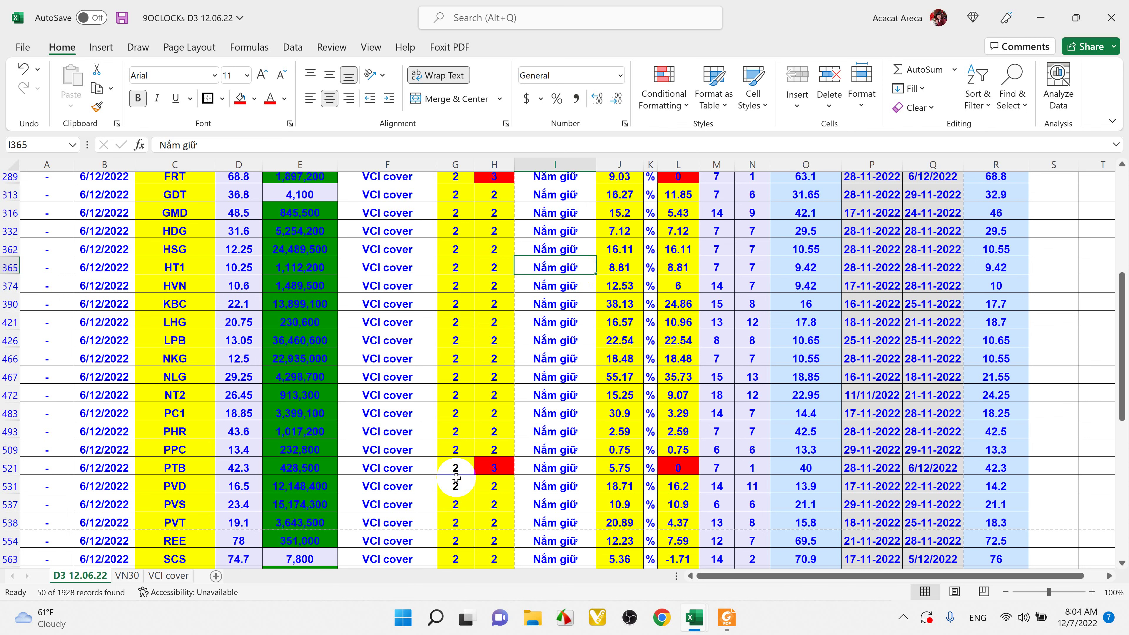
scroll(510, 510, "up", 3)
scroll(509, 511, "up", 3)
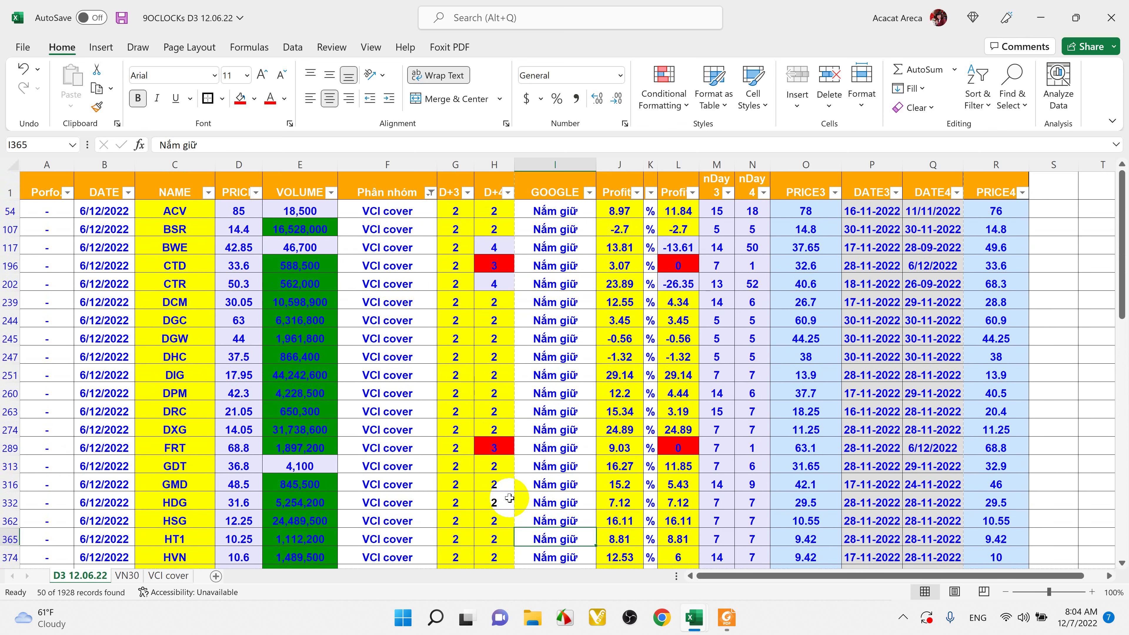
scroll(509, 498, "down", 8)
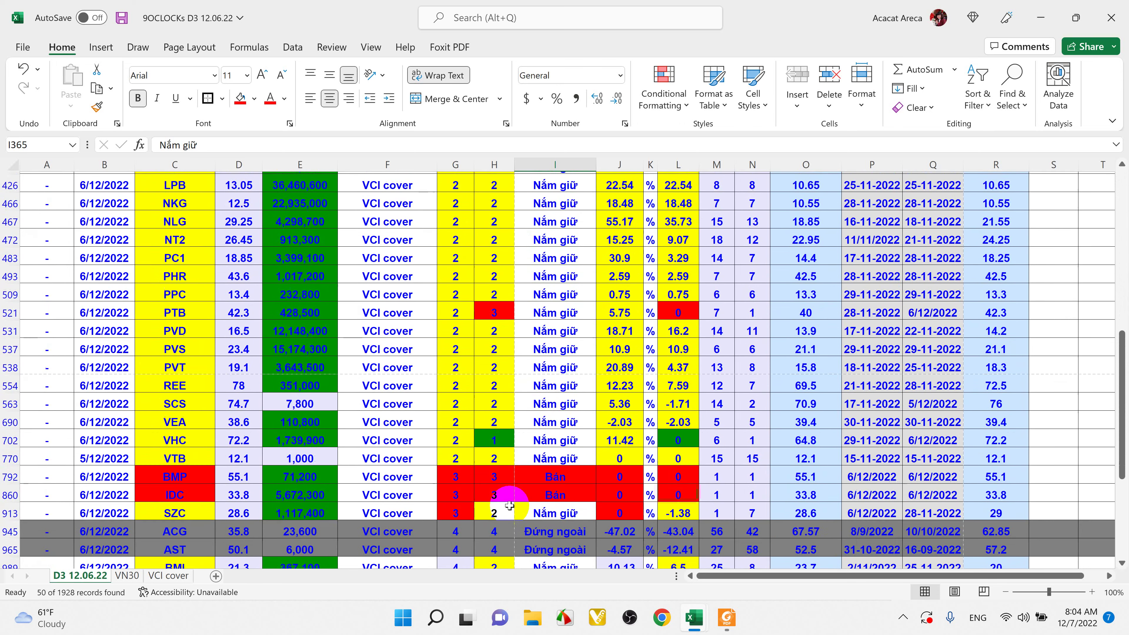
scroll(510, 506, "down", 3)
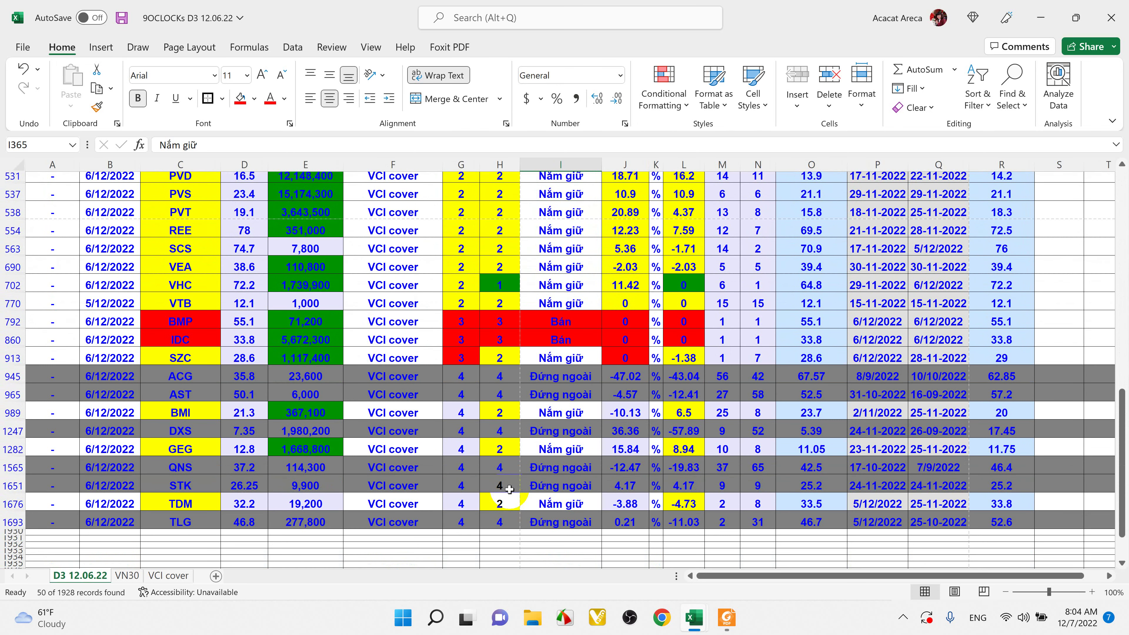
scroll(510, 489, "up", 6)
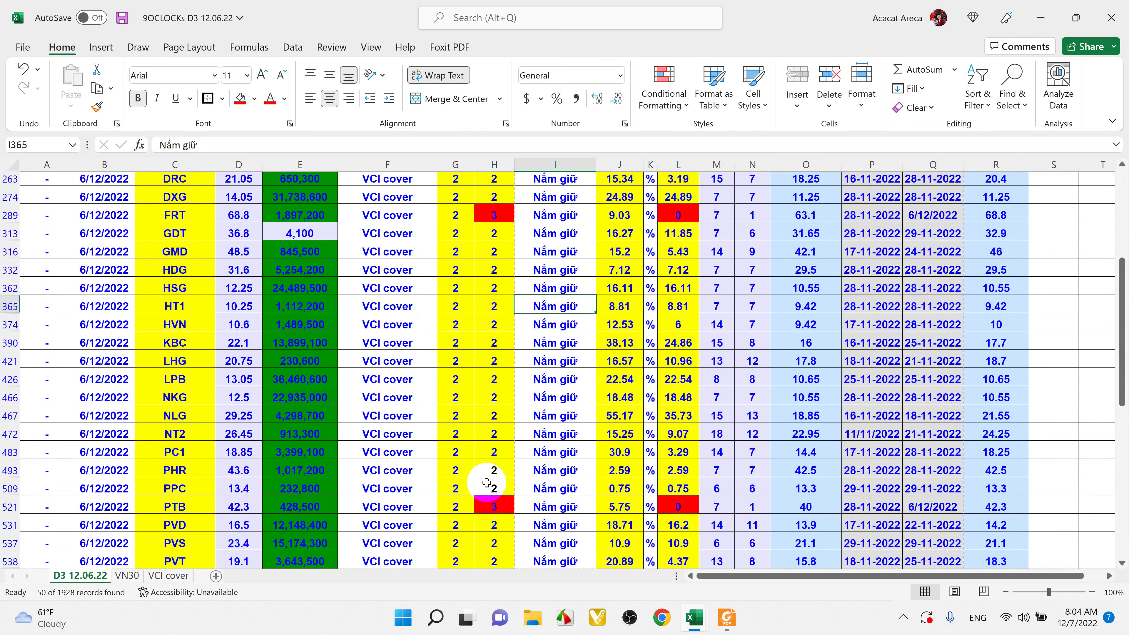
scroll(486, 483, "up", 4)
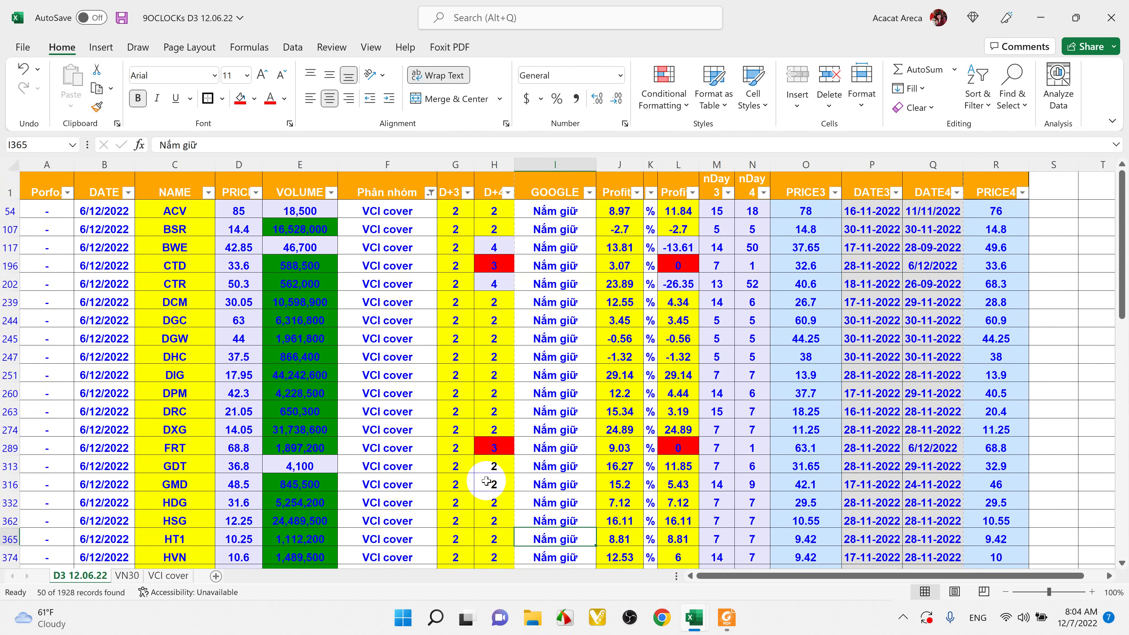
Step: Add VN30 to the Phân nhóm filter so that both VCI cover and VN30 stocks are shown
left_click(431, 192)
left_click(274, 395)
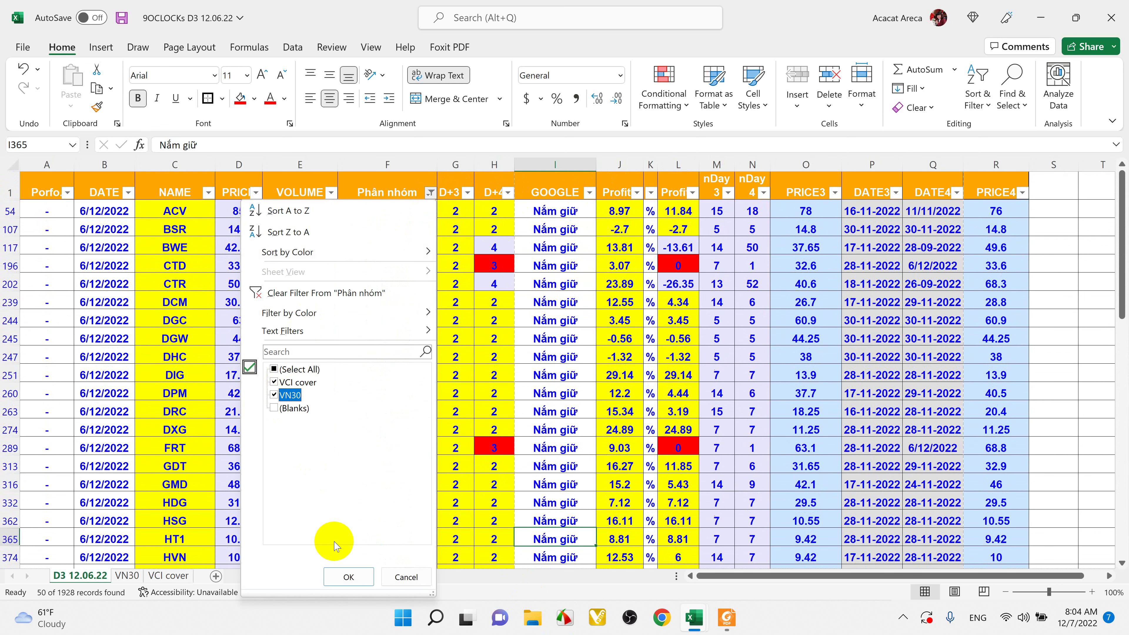
left_click(348, 577)
Step: Examine the signals, GOOGLE recommendations and profits across the combined VN30 and VCI cover list
scroll(525, 303, "down", 2)
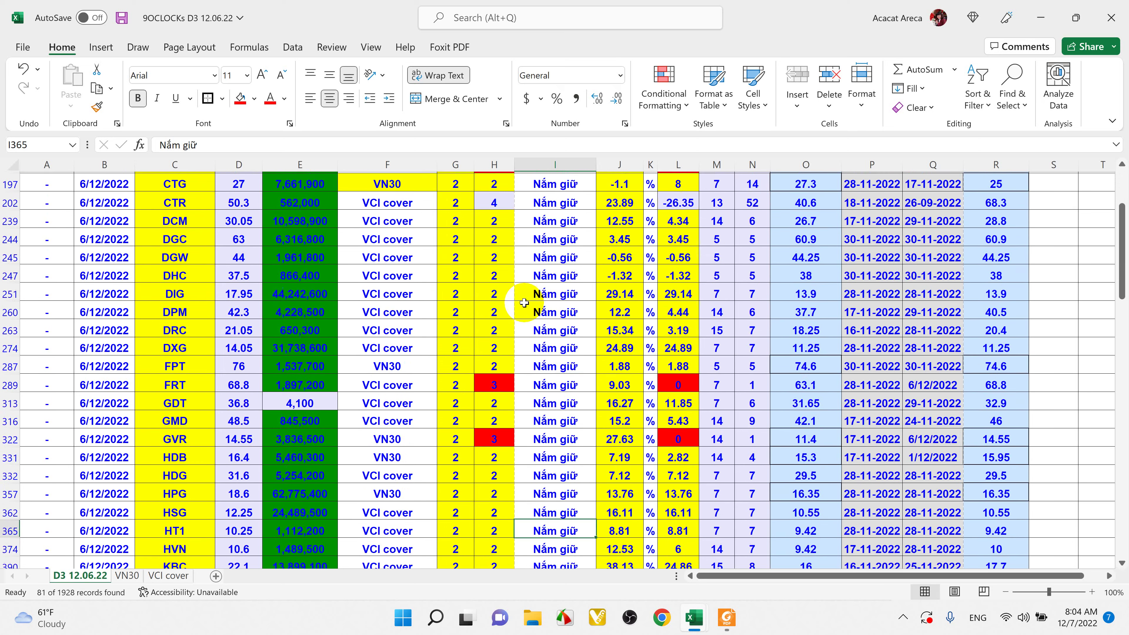
scroll(525, 303, "down", 15)
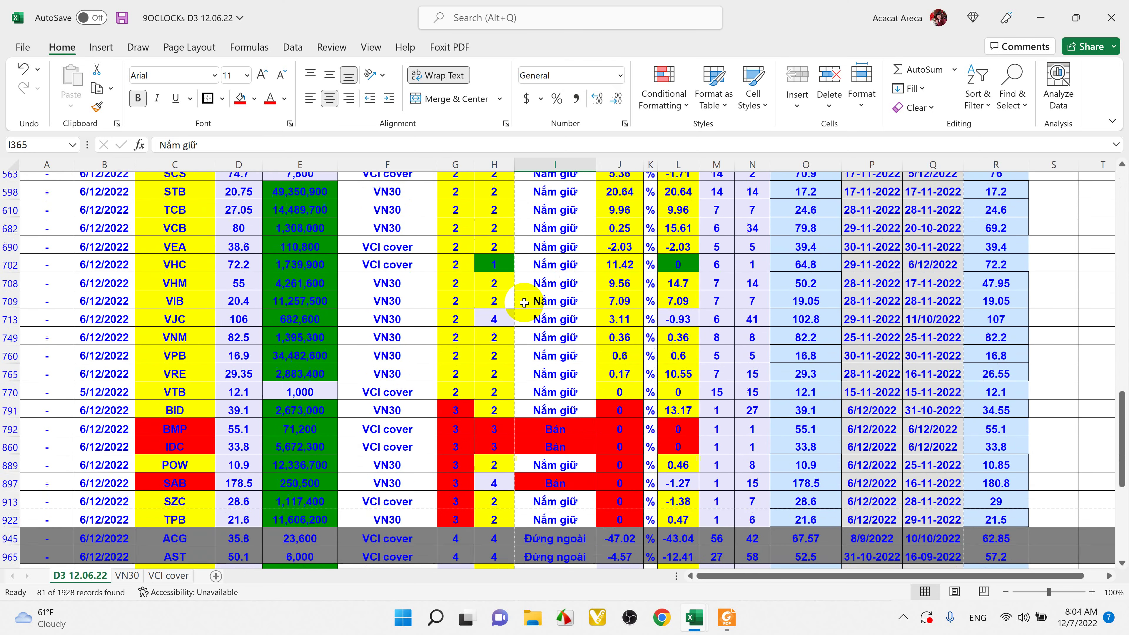
scroll(524, 303, "down", 3)
scroll(525, 302, "down", 2)
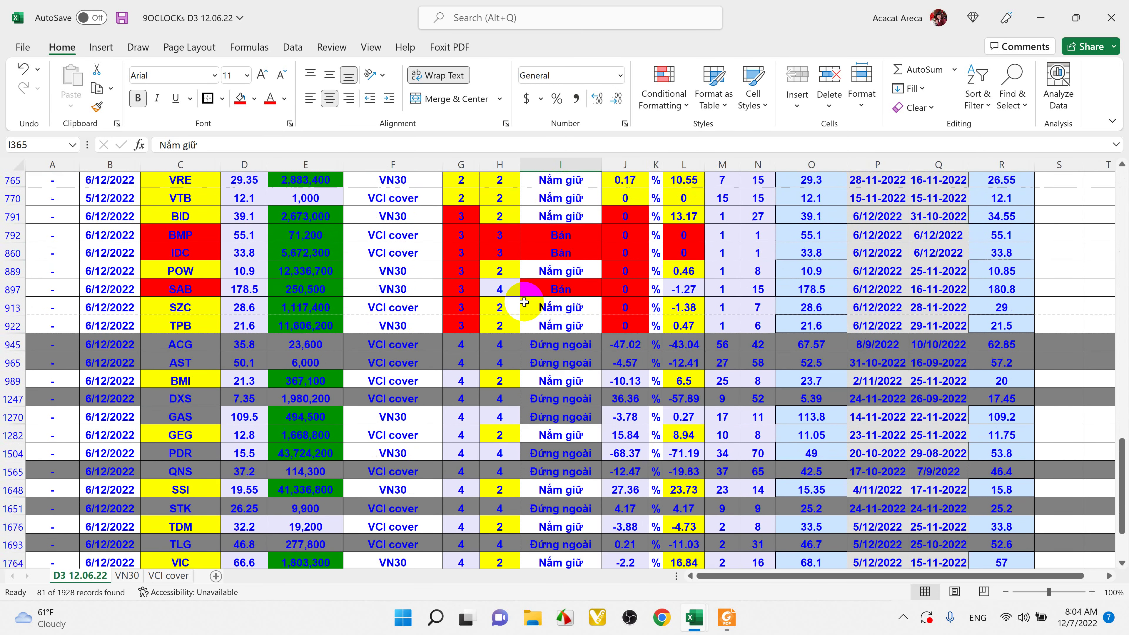
scroll(524, 302, "up", 4)
scroll(524, 301, "up", 13)
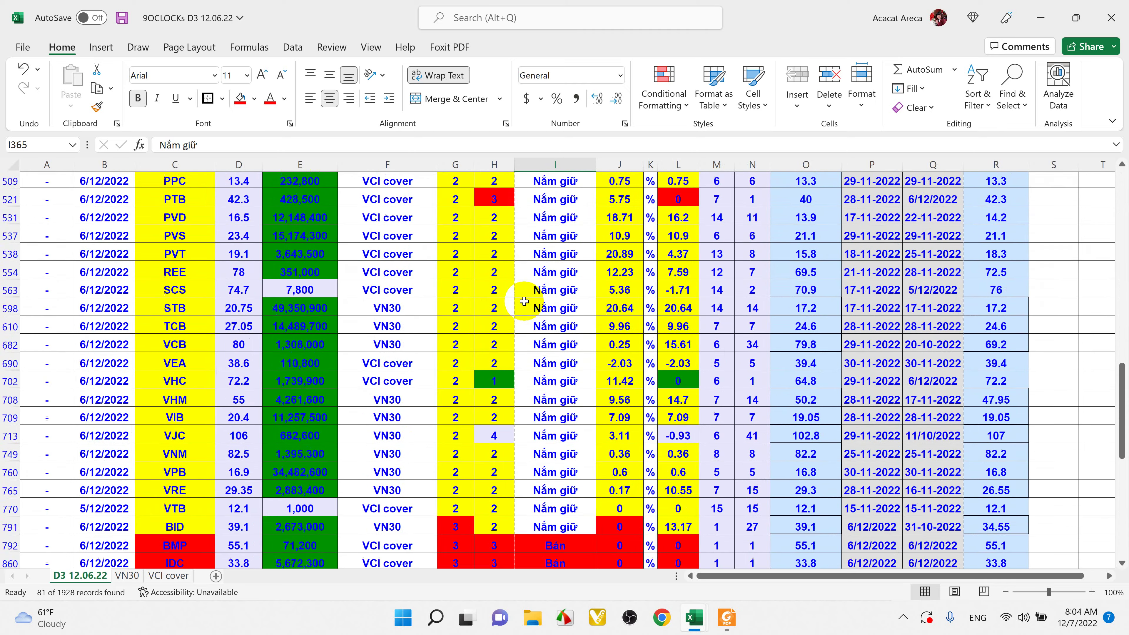
scroll(525, 300, "up", 6)
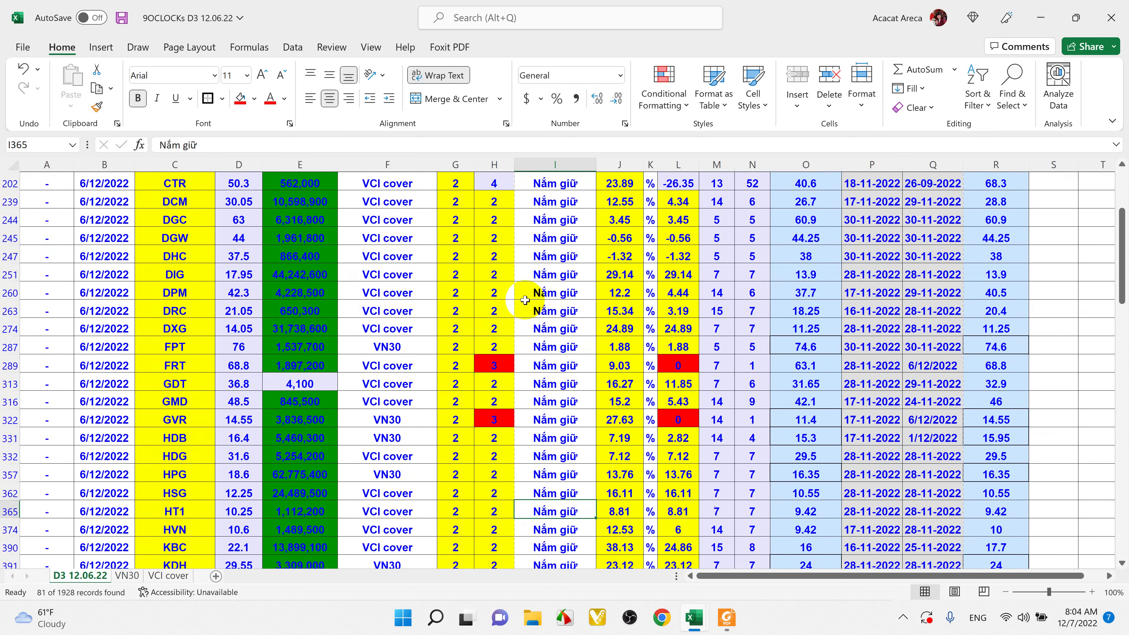